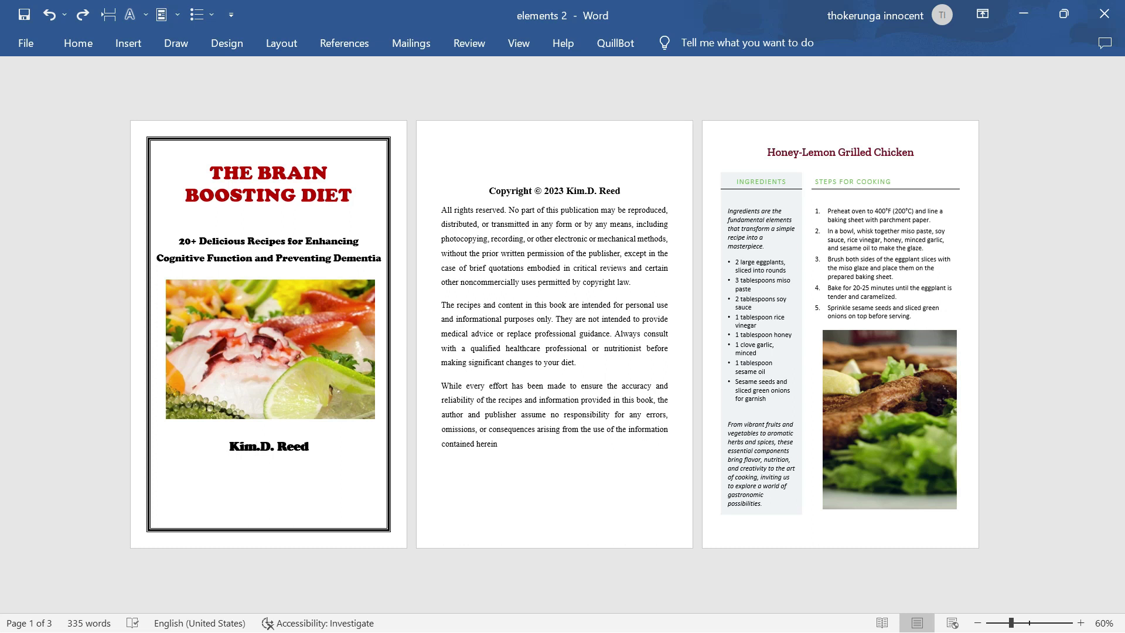
- Consult the cover design checklist in Notepad, and switch to the elements 2 document in Word
{"action": "key", "text": "ctrl+y"}
{"action": "left_click", "coordinate": [567, 626]}
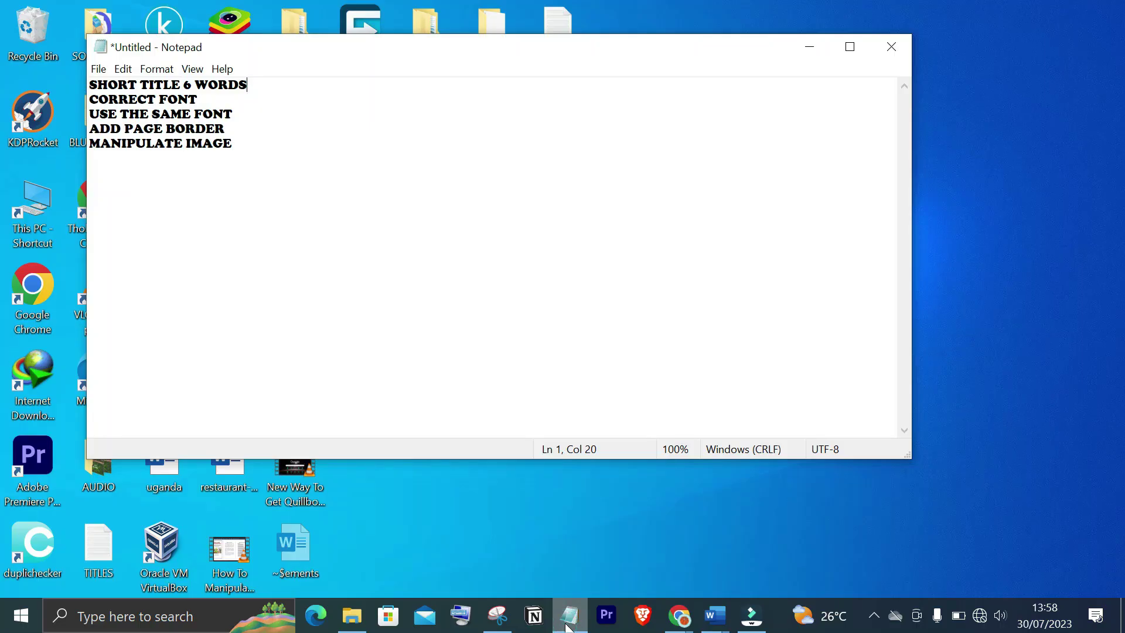
{"action": "left_click", "coordinate": [567, 626]}
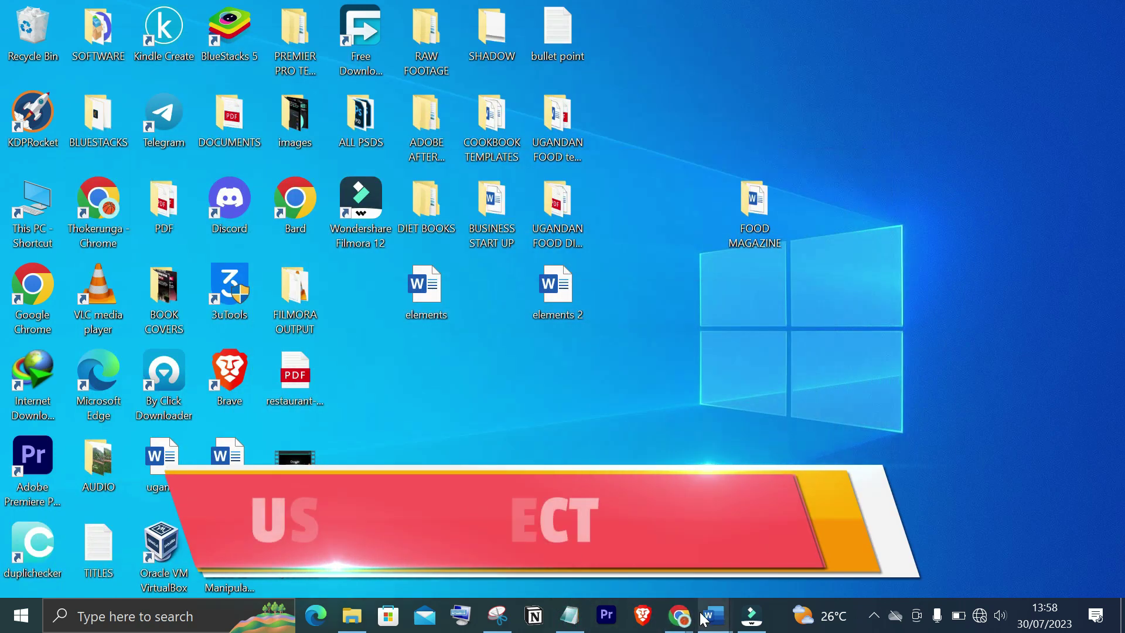
{"action": "left_click", "coordinate": [746, 618]}
{"action": "left_click", "coordinate": [747, 616]}
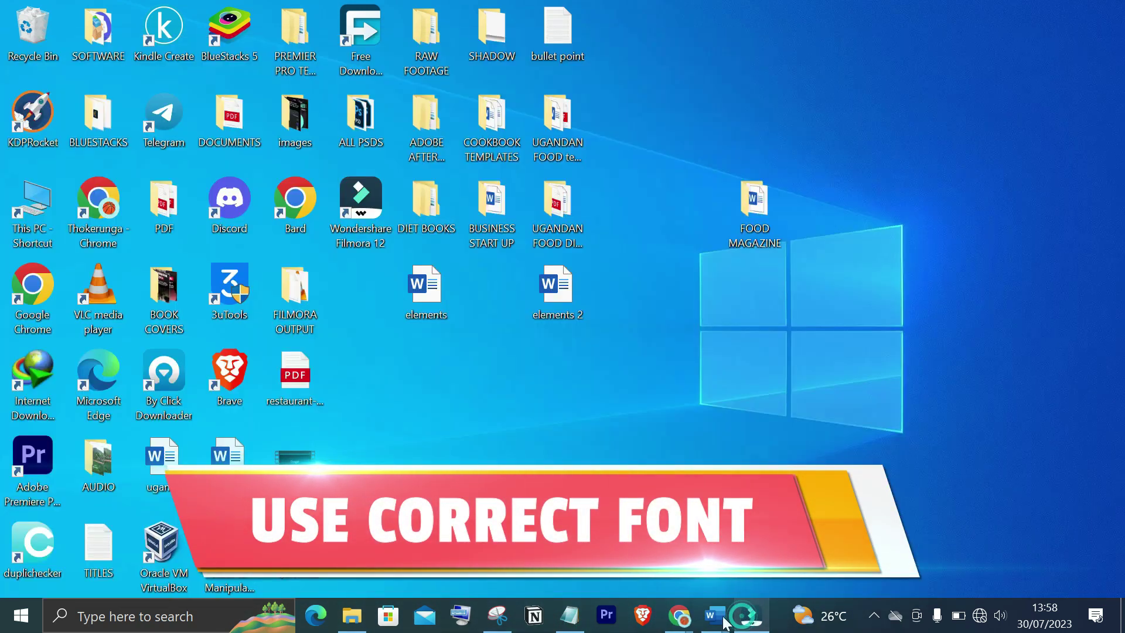
{"action": "left_click", "coordinate": [709, 617]}
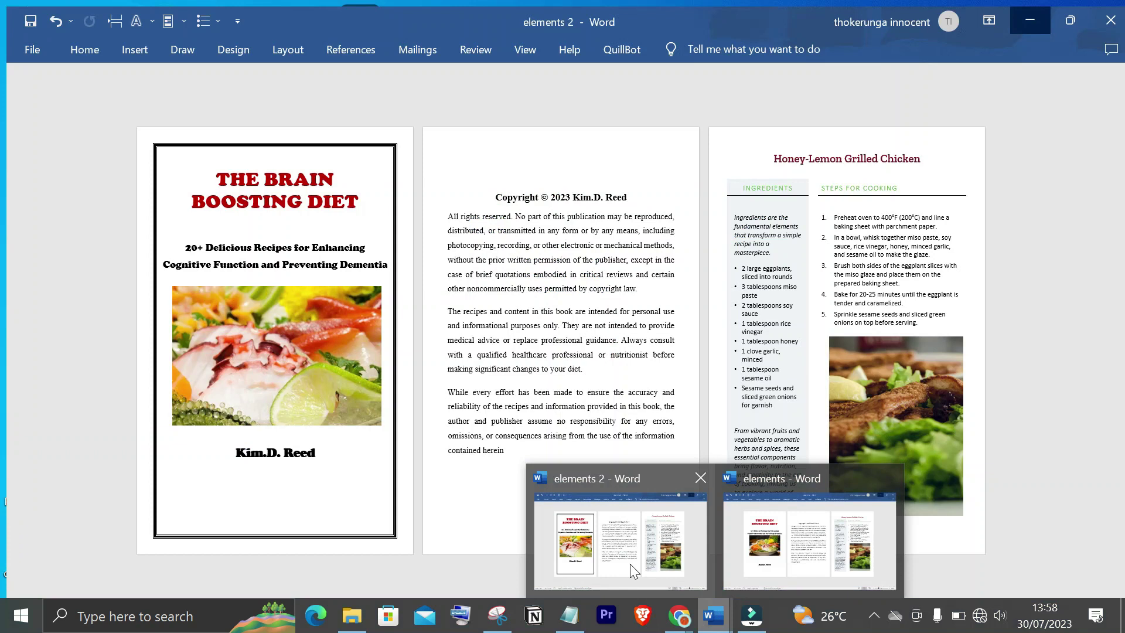
{"action": "left_click", "coordinate": [630, 564]}
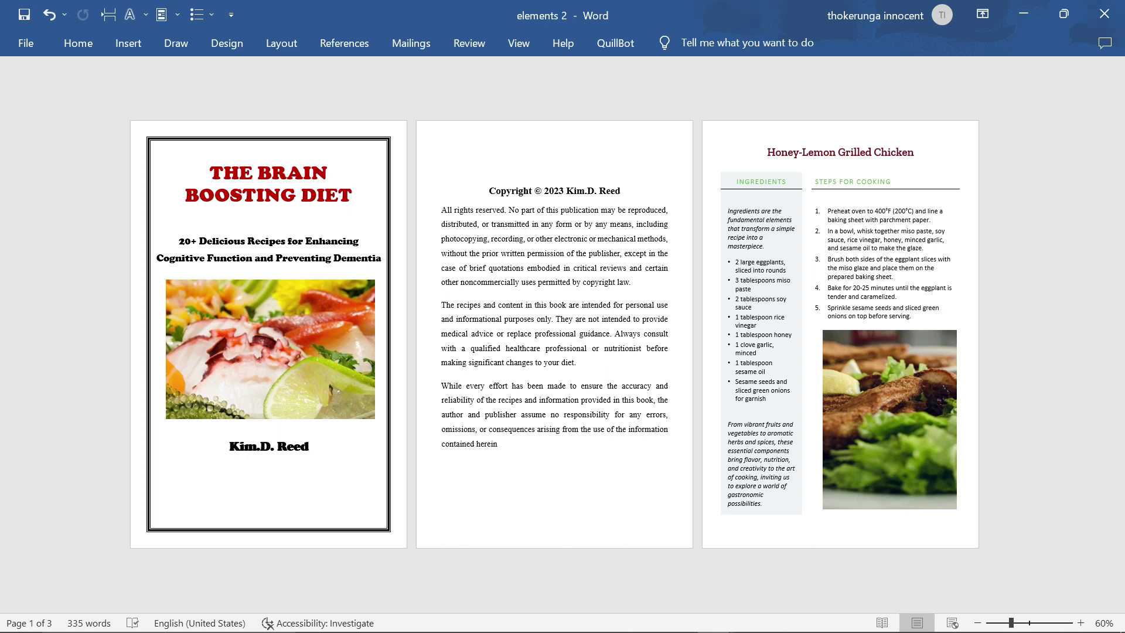
- Examine the font of the finished cover's title in elements 2, and check it against the Notepad checklist
{"action": "left_click", "coordinate": [280, 192]}
{"action": "triple_click", "coordinate": [354, 197]}
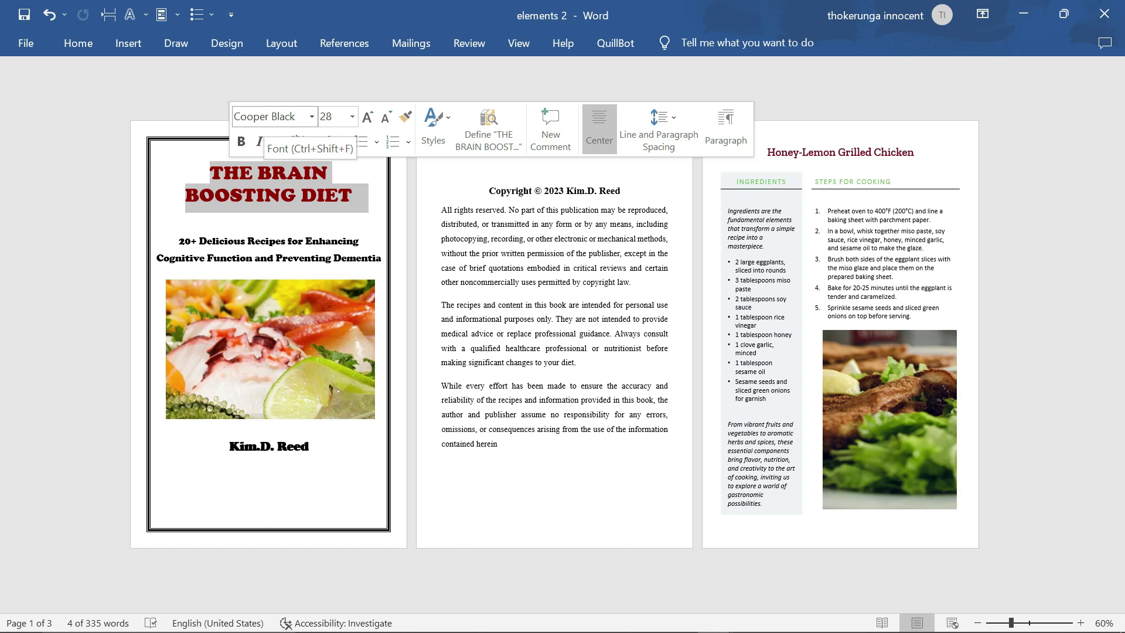
{"action": "left_click", "coordinate": [360, 195]}
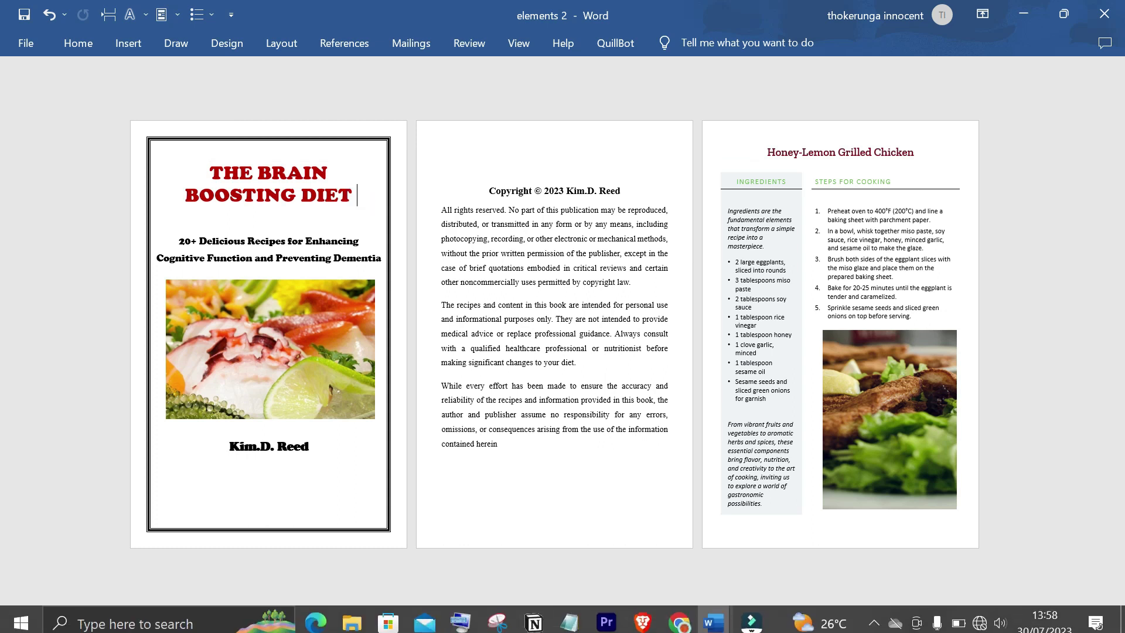
{"action": "left_click", "coordinate": [570, 615]}
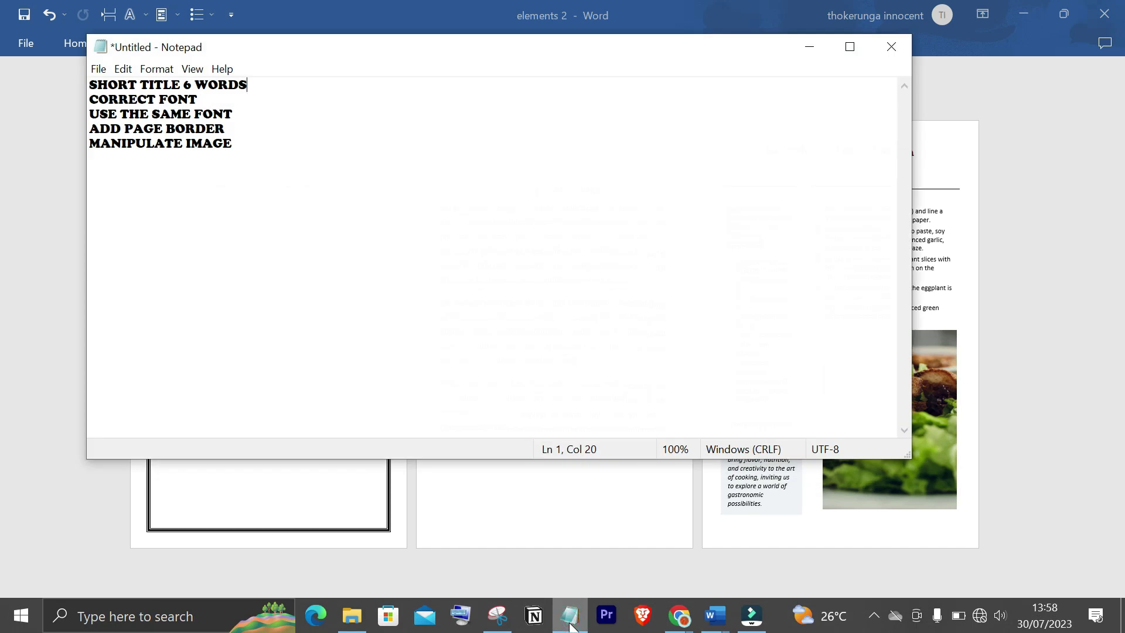
{"action": "left_click", "coordinate": [570, 615]}
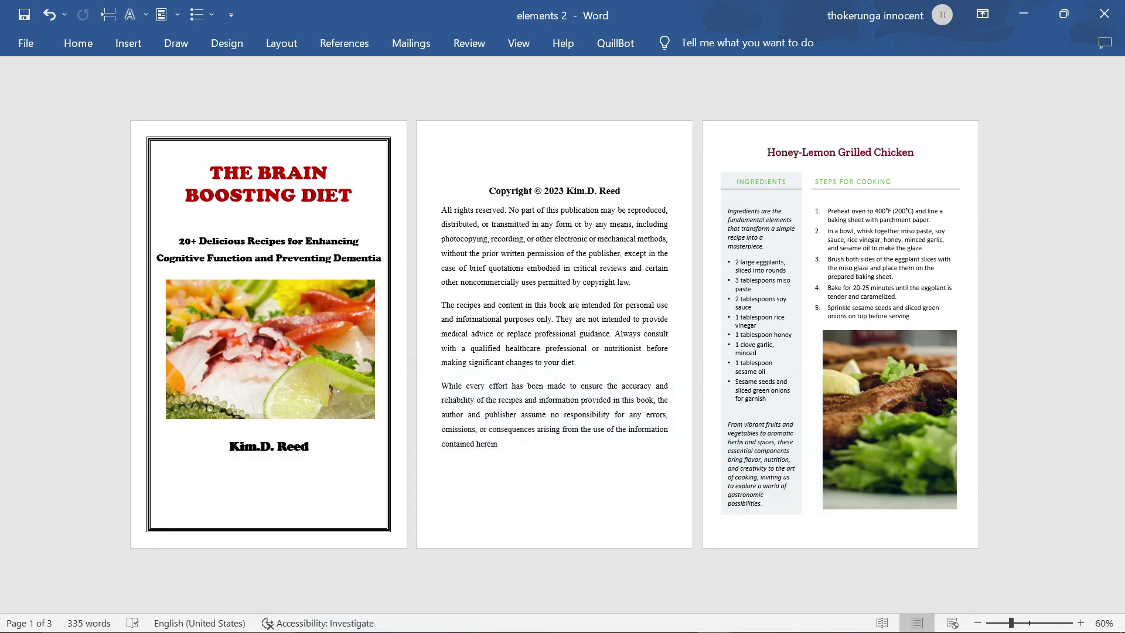
- Compare the fonts of the title, subtitle and author name on the finished cover page
{"action": "triple_click", "coordinate": [348, 194]}
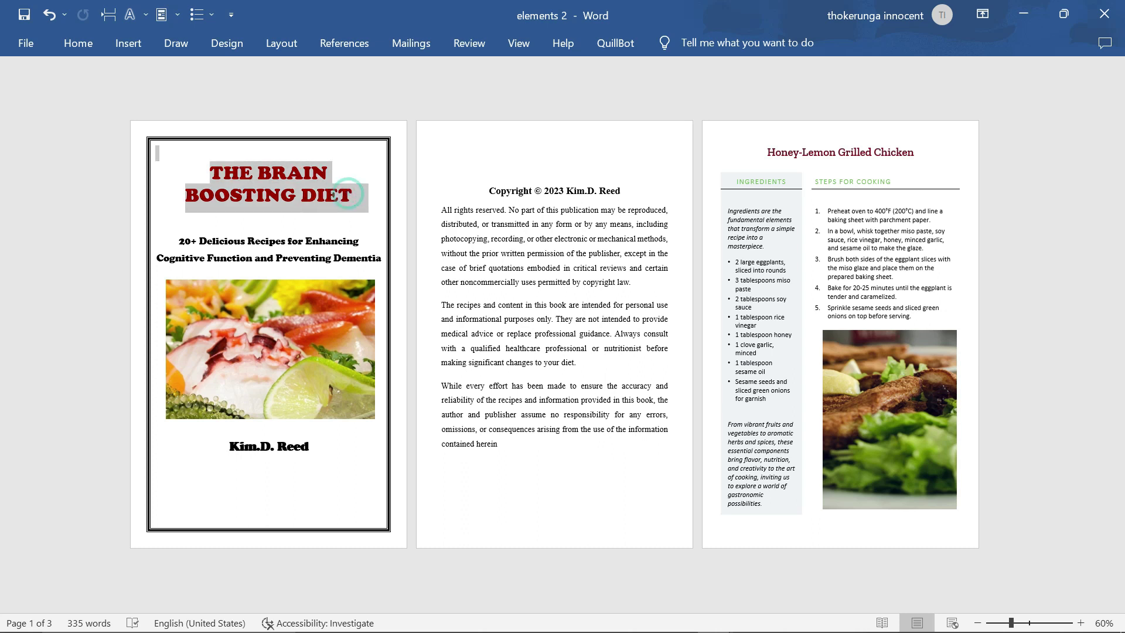
{"action": "left_click", "coordinate": [321, 251]}
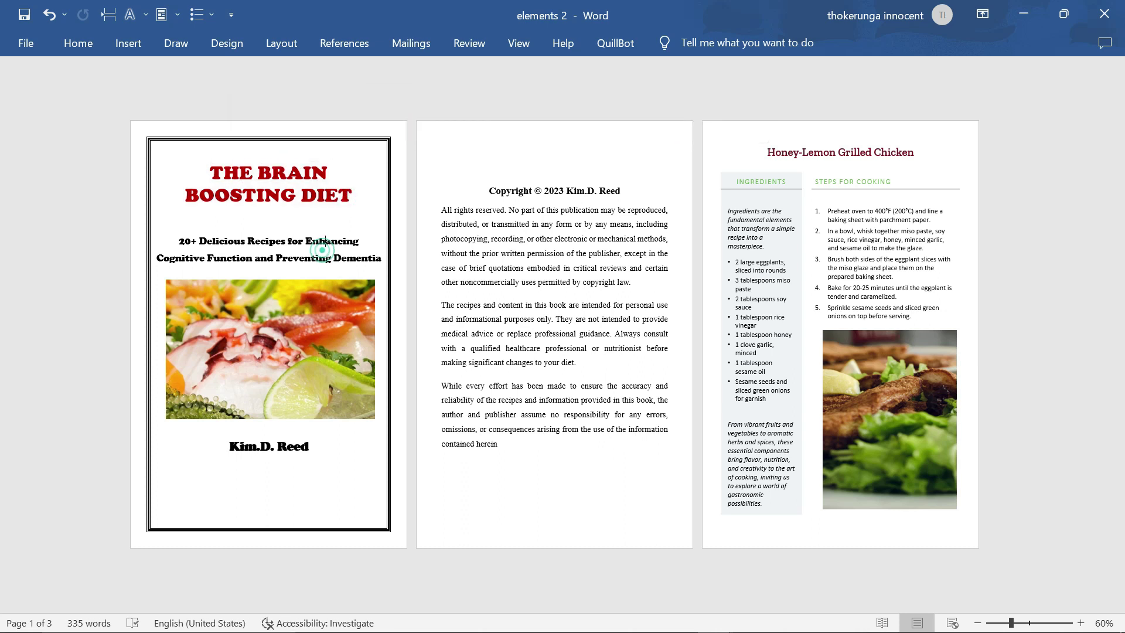
{"action": "left_click_drag", "start_coordinate": [381, 258], "coordinate": [178, 240]}
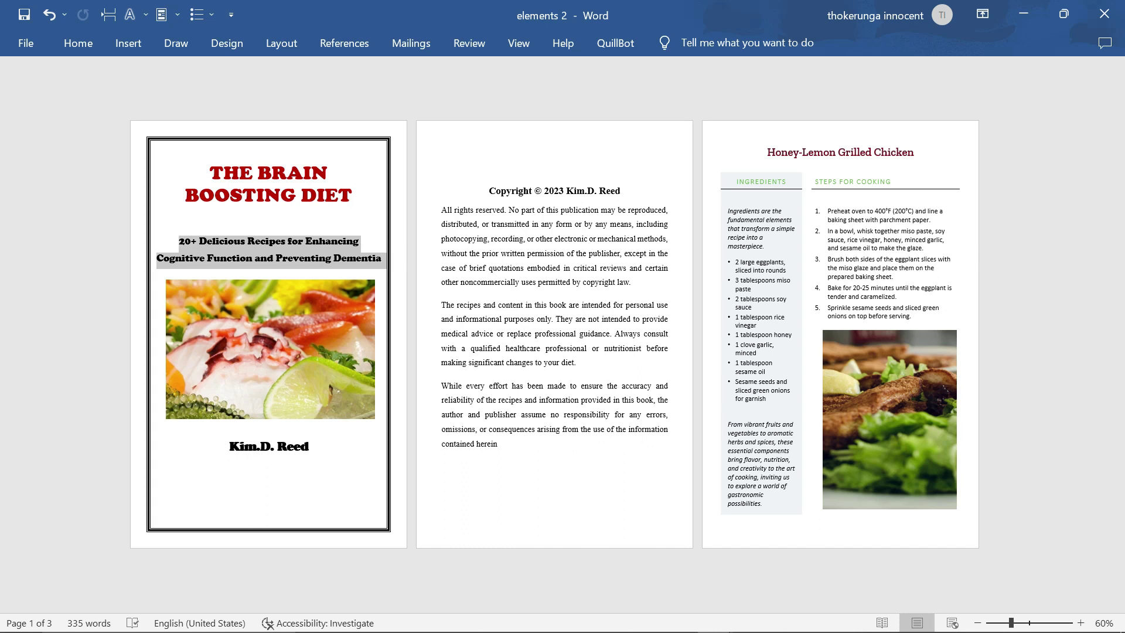
{"action": "left_click", "coordinate": [276, 245]}
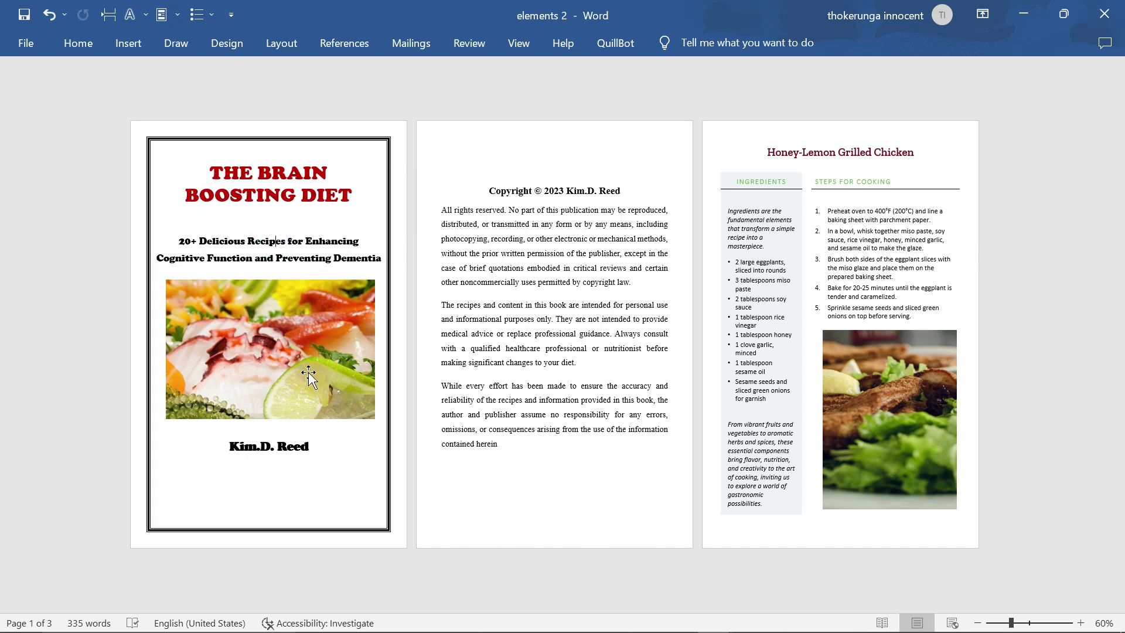
{"action": "left_click_drag", "start_coordinate": [309, 446], "coordinate": [228, 446]}
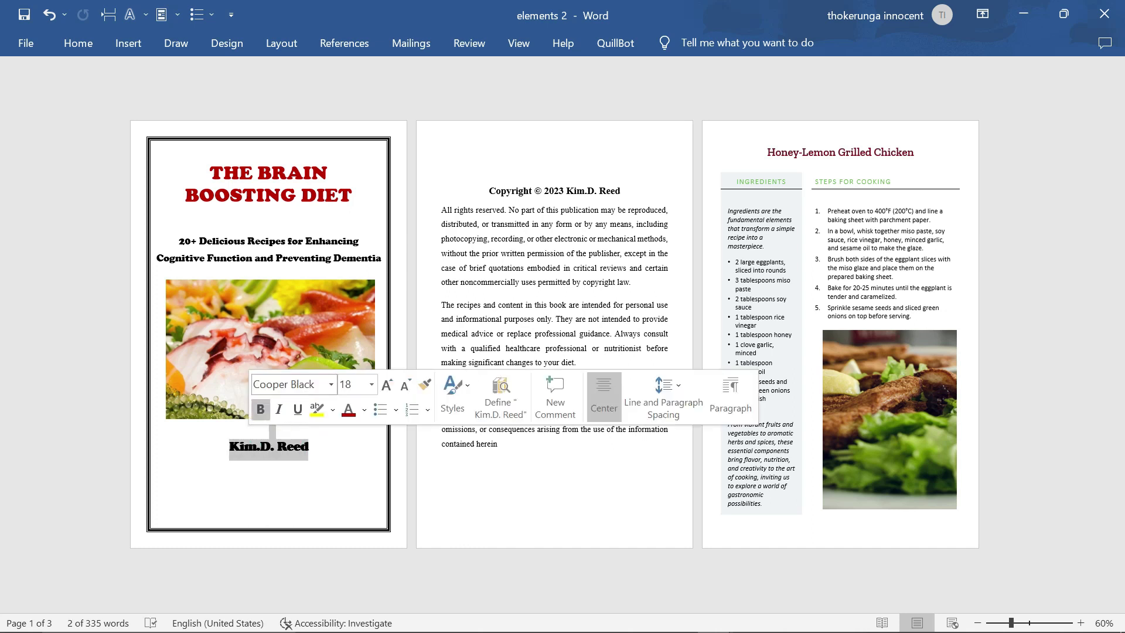
{"action": "left_click", "coordinate": [309, 446]}
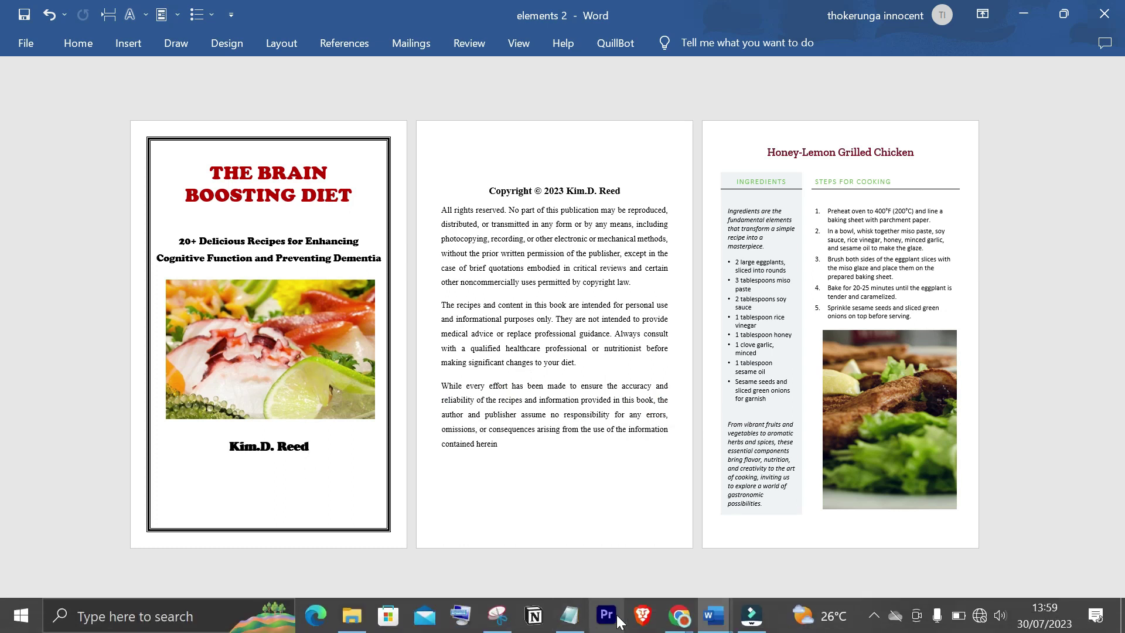
- Review the remaining Notepad checklist points on same font, page border and image manipulation, and minimize the notes
{"action": "left_click", "coordinate": [573, 620]}
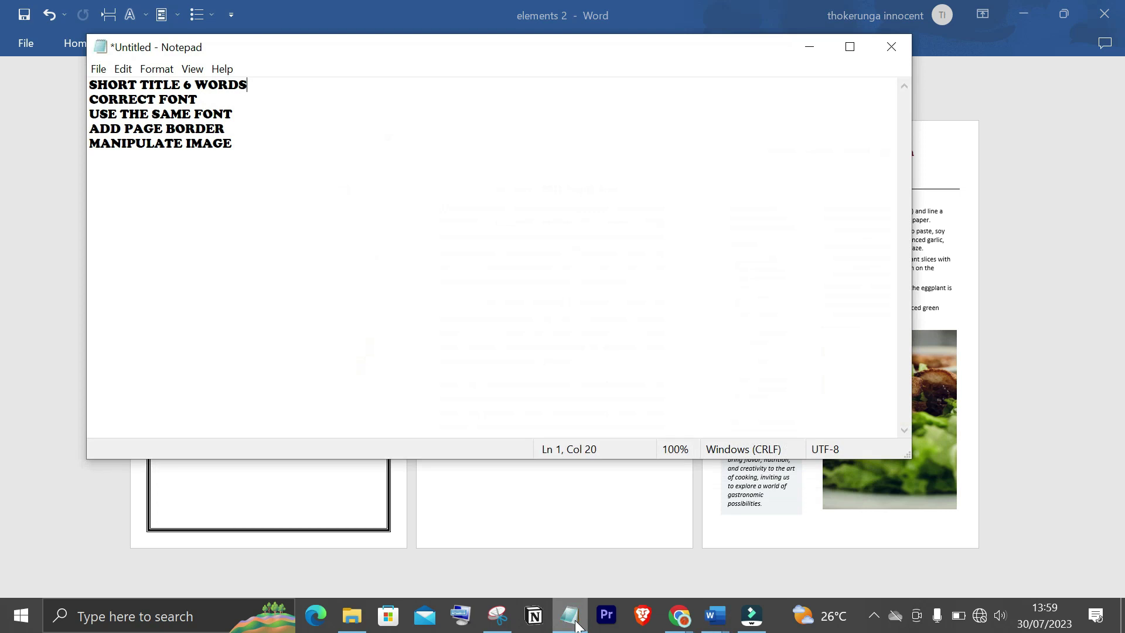
{"action": "left_click", "coordinate": [573, 620]}
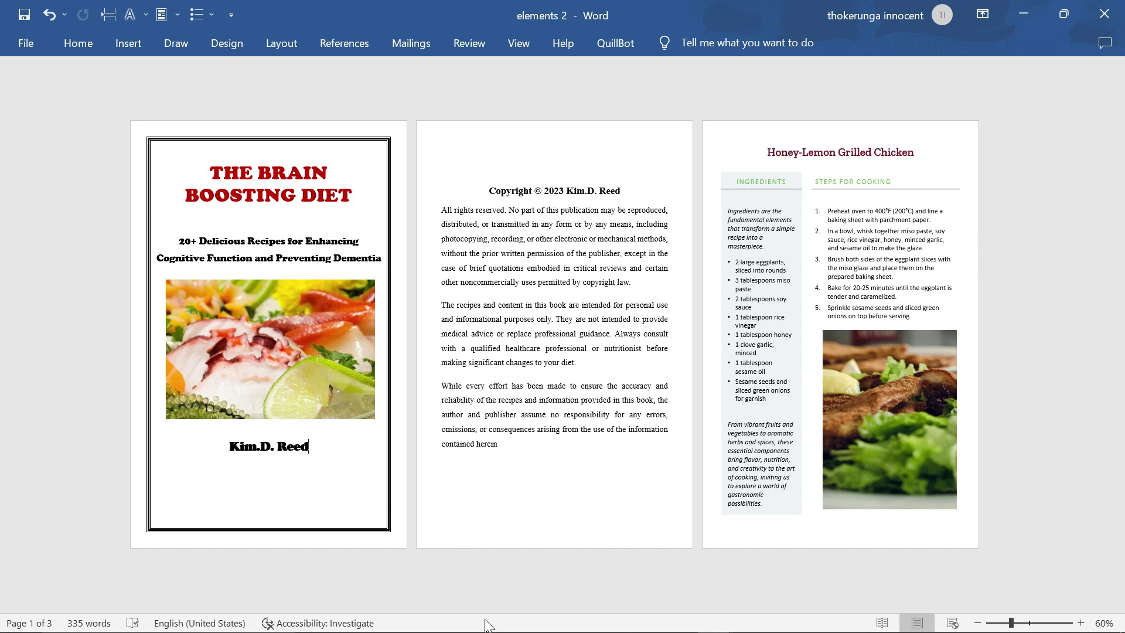
{"action": "mouse_move", "coordinate": [505, 631]}
{"action": "left_click", "coordinate": [569, 616]}
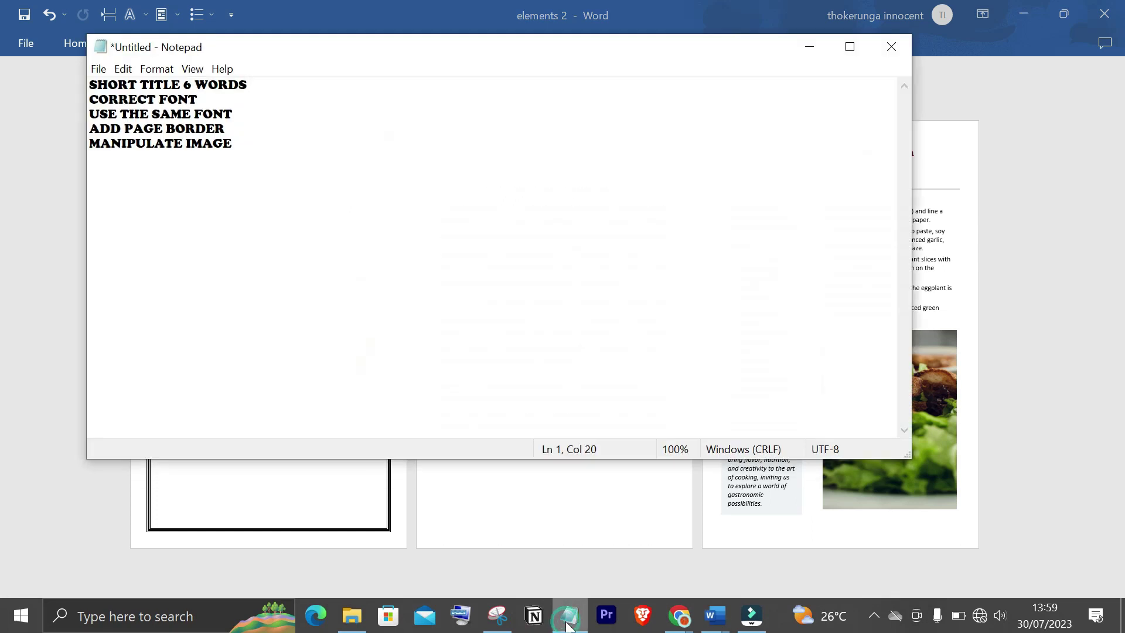
{"action": "left_click", "coordinate": [810, 47]}
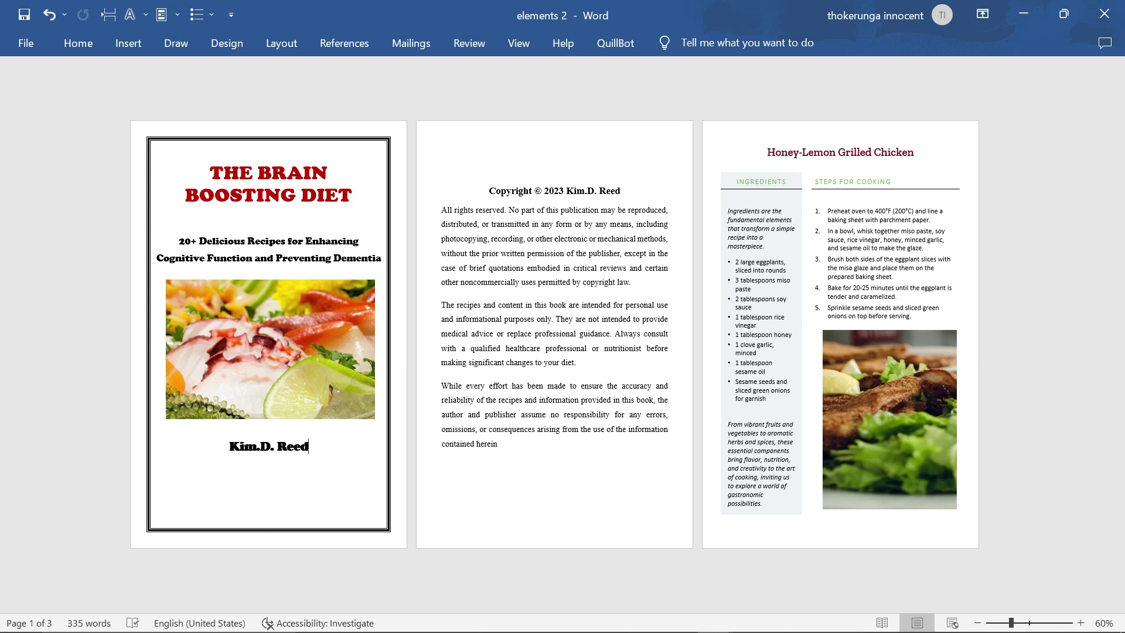
- Look at the finished cover in elements 2 for reference, and switch to the elements document with the blank cover page
{"action": "key", "text": "alt+Tab"}
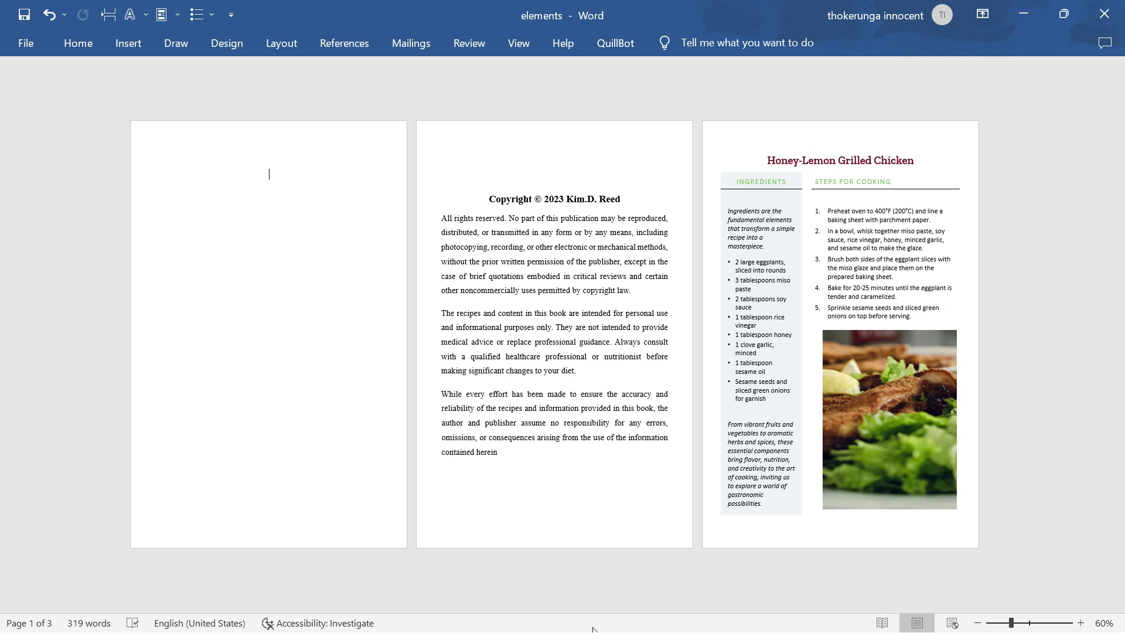
{"action": "left_click", "coordinate": [1024, 14]}
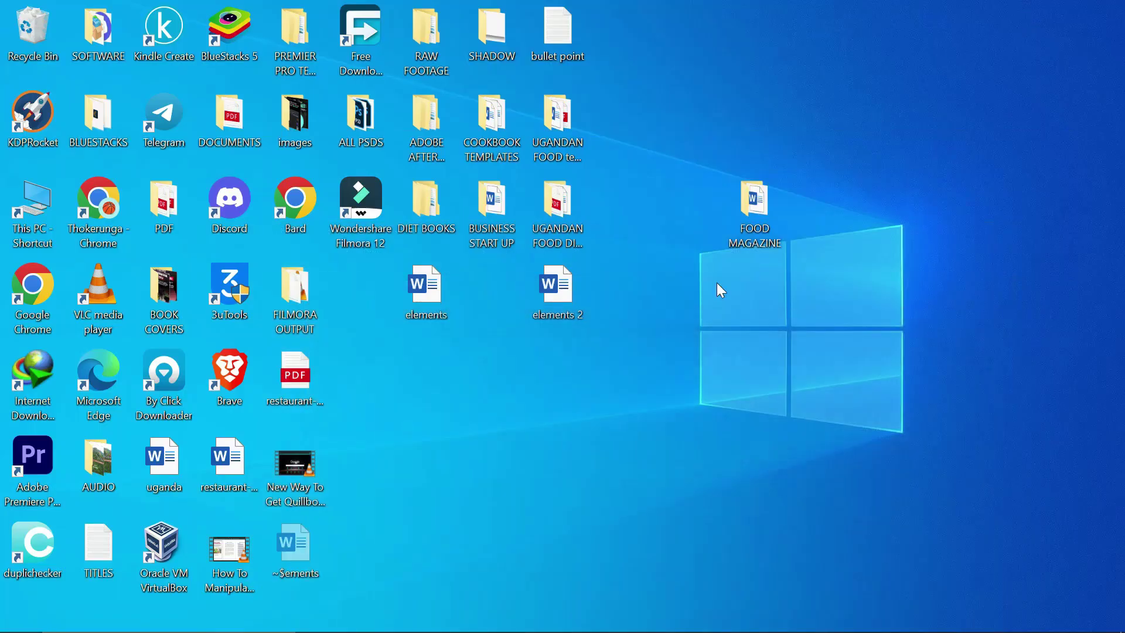
{"action": "mouse_move", "coordinate": [714, 615]}
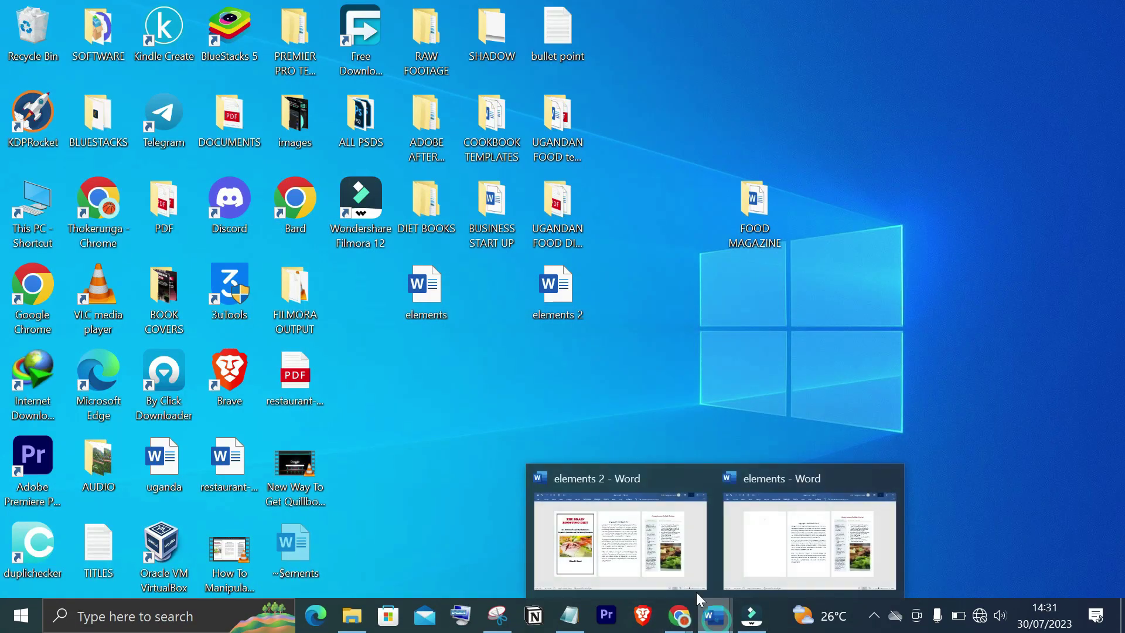
{"action": "left_click", "coordinate": [624, 540]}
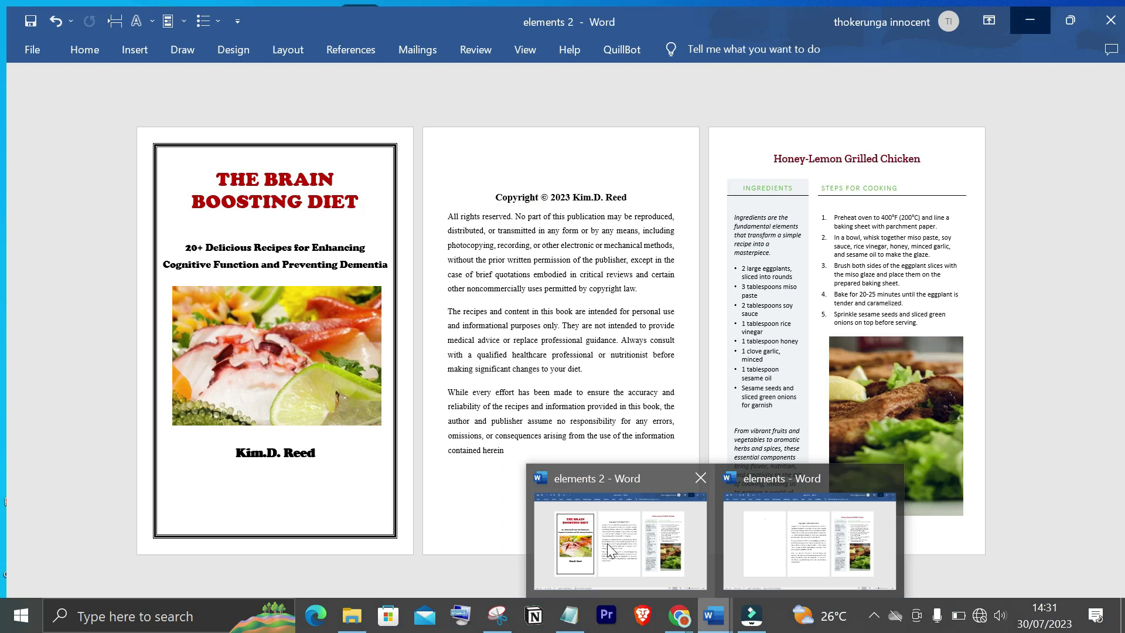
{"action": "left_click", "coordinate": [625, 540]}
{"action": "left_click", "coordinate": [751, 567]}
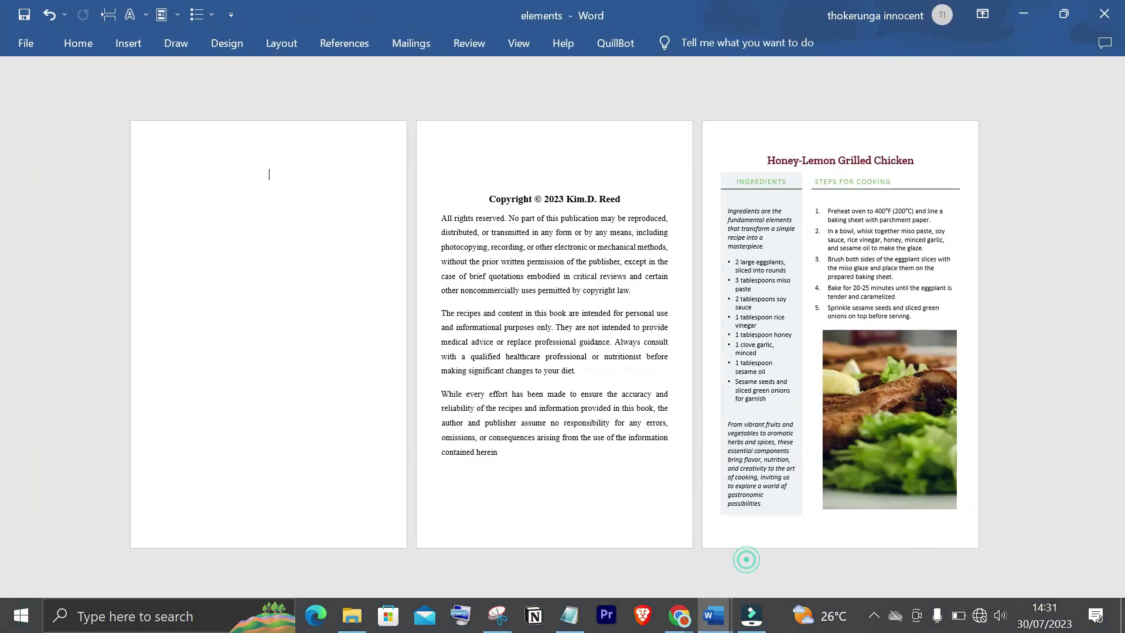
- Enter the title "THE BRAIN BOOSTING DIET COOKBOOK" on the blank first page
{"action": "left_click", "coordinate": [281, 172]}
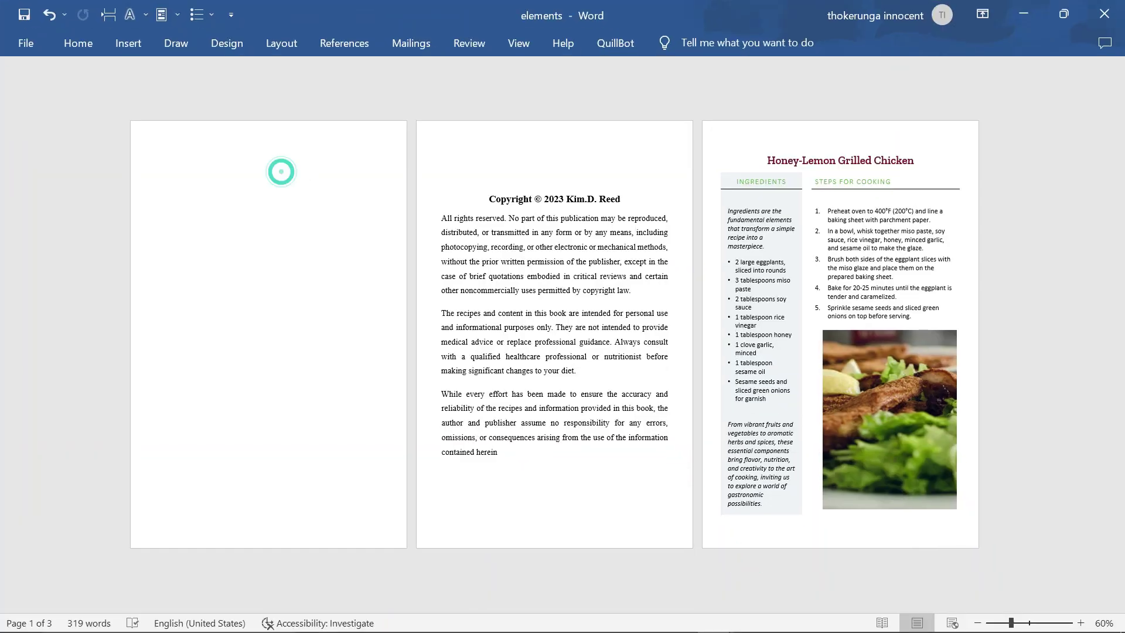
{"action": "type", "text": "THR"}
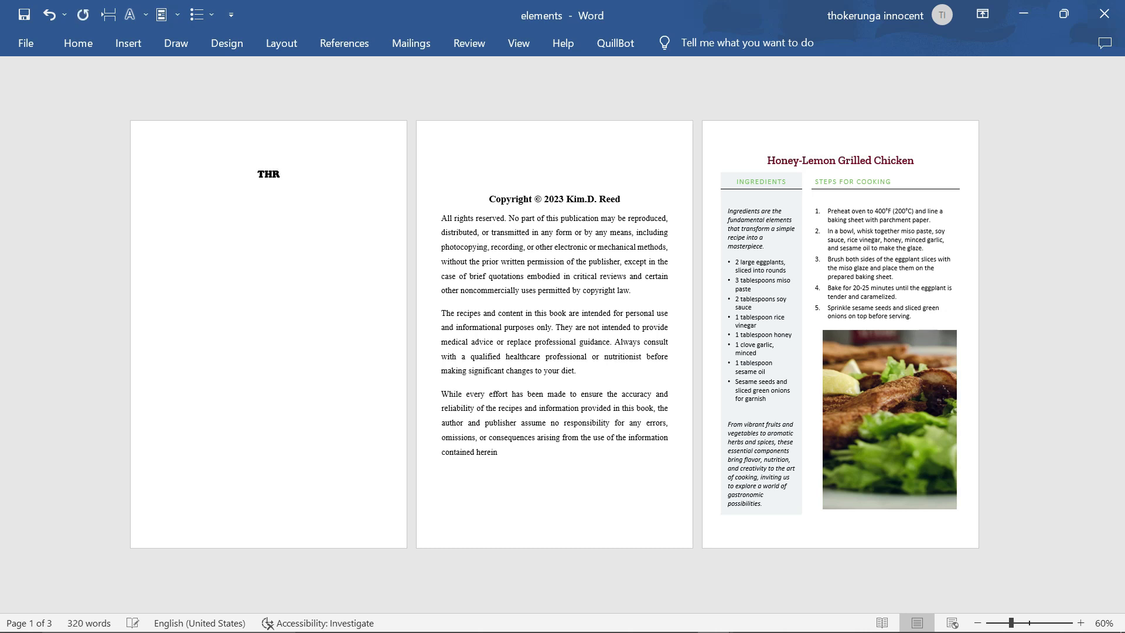
{"action": "key", "text": "BackSpace"}
{"action": "type", "text": "E BRAIN BOOSTING "}
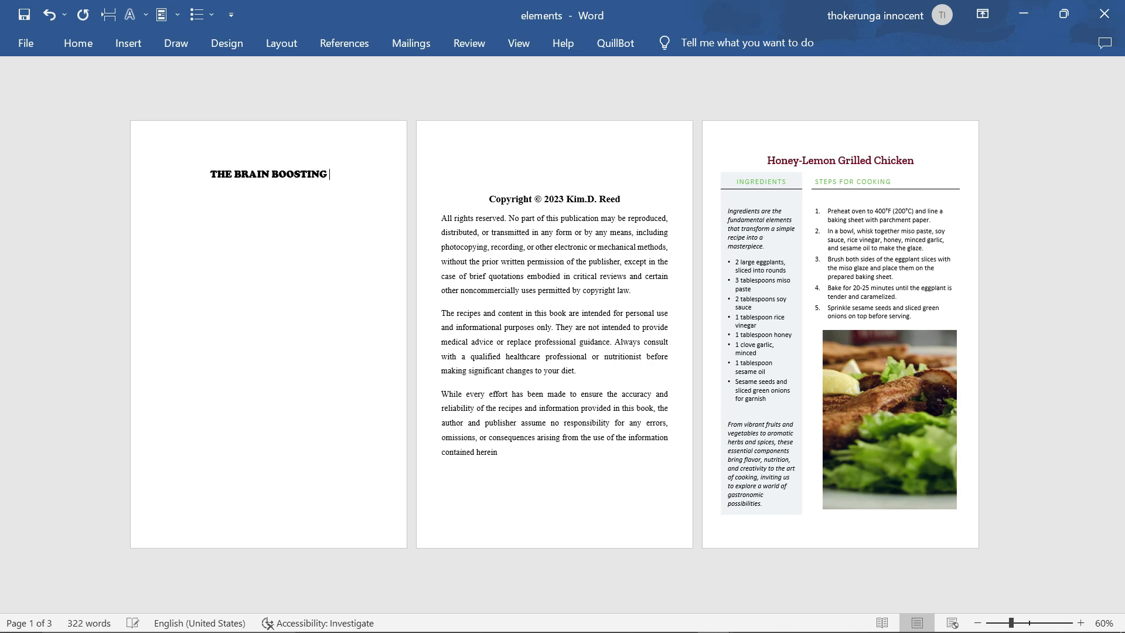
{"action": "type", "text": "DIET "}
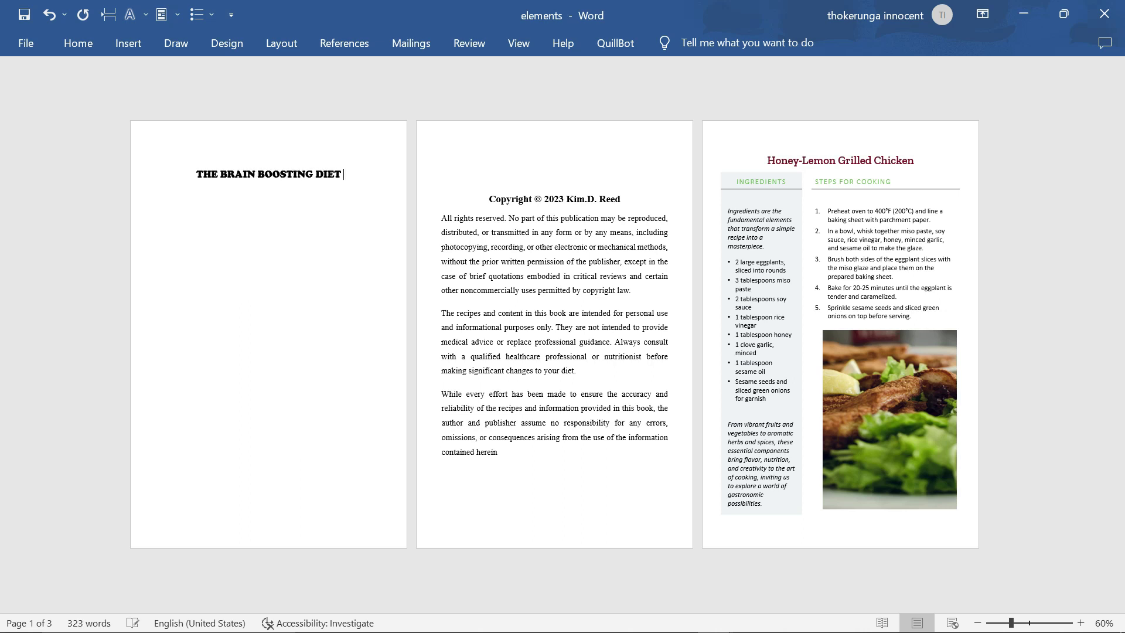
{"action": "type", "text": "COOKBOOK"}
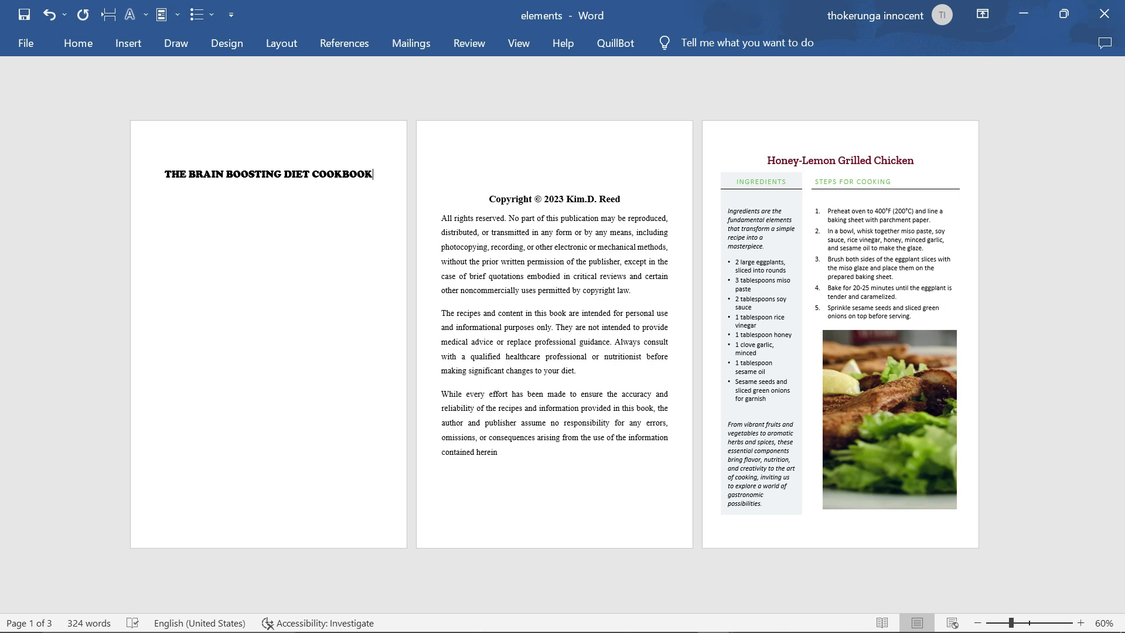
- Set the cover title's font to Cooper Black and make it bold
{"action": "left_click_drag", "start_coordinate": [377, 174], "coordinate": [165, 176]}
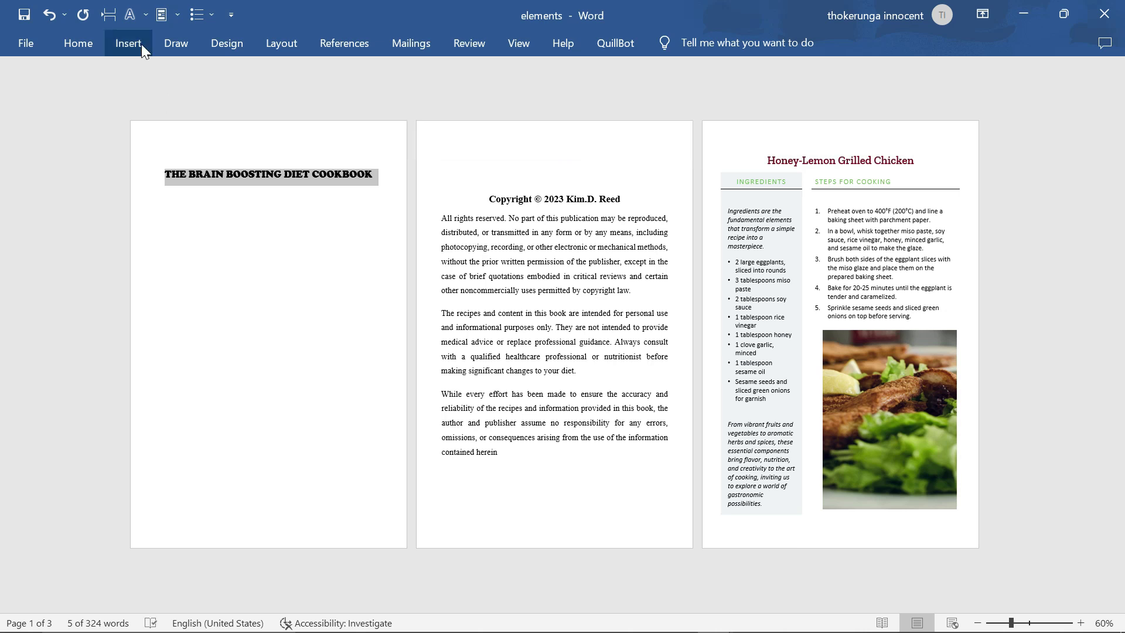
{"action": "left_click", "coordinate": [77, 45]}
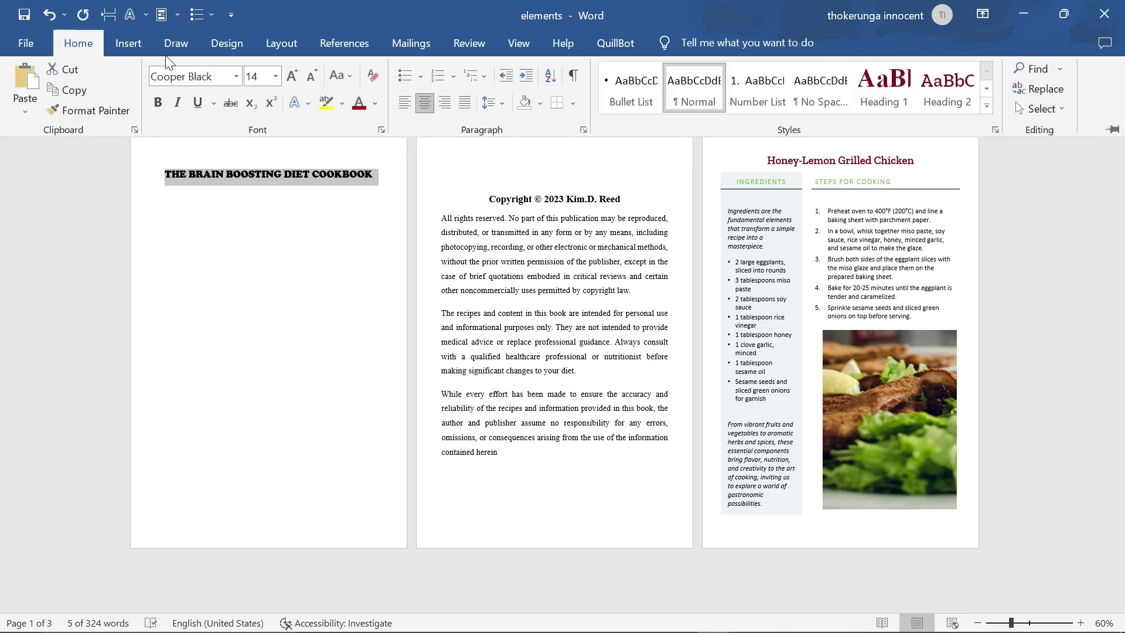
{"action": "left_click", "coordinate": [237, 76]}
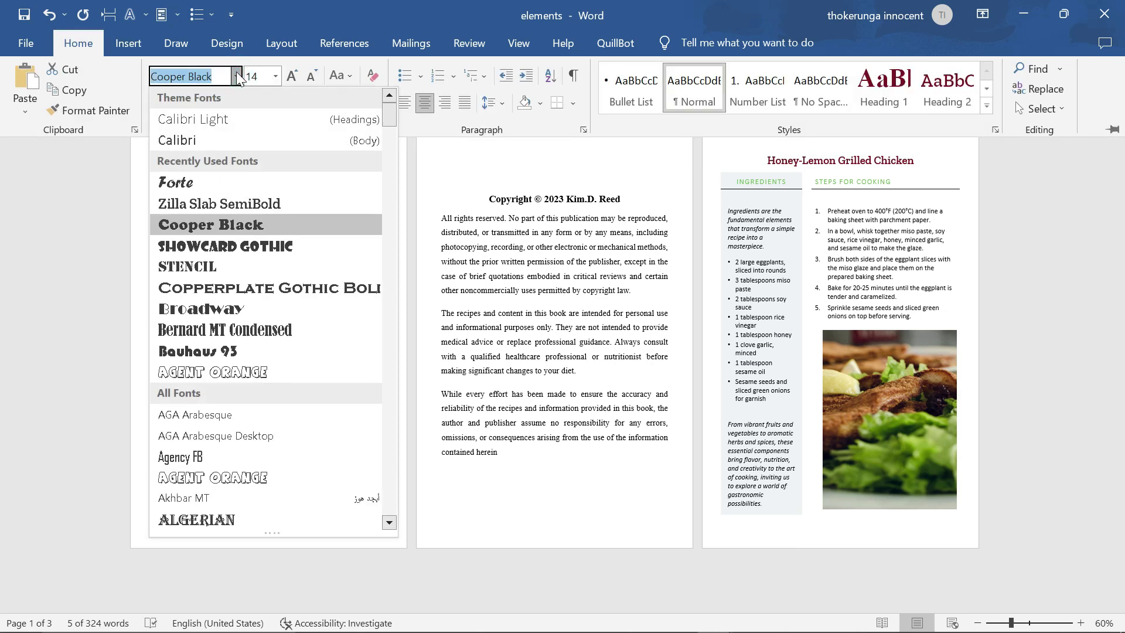
{"action": "left_click", "coordinate": [229, 226]}
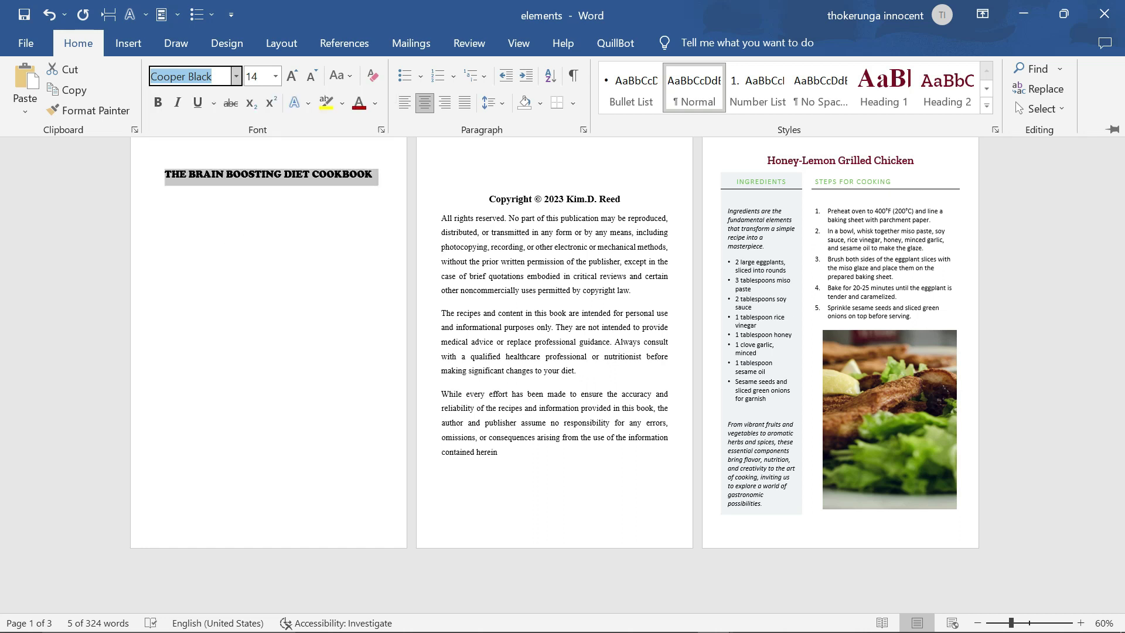
{"action": "left_click", "coordinate": [159, 106]}
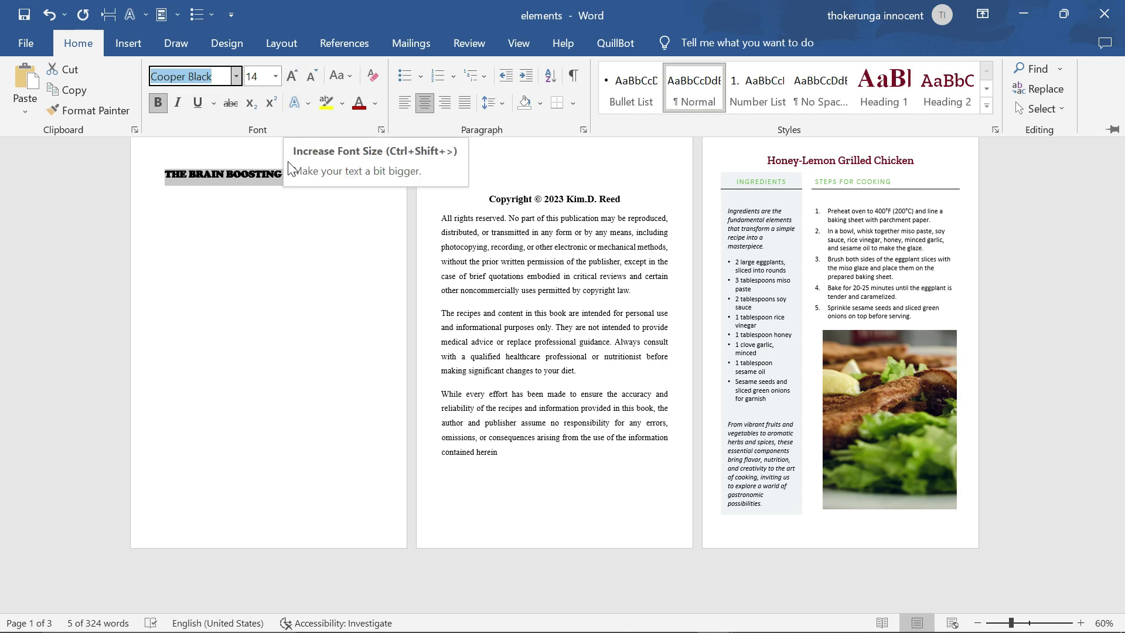
- Increase the cover title's font size to 28
{"action": "left_click", "coordinate": [293, 76]}
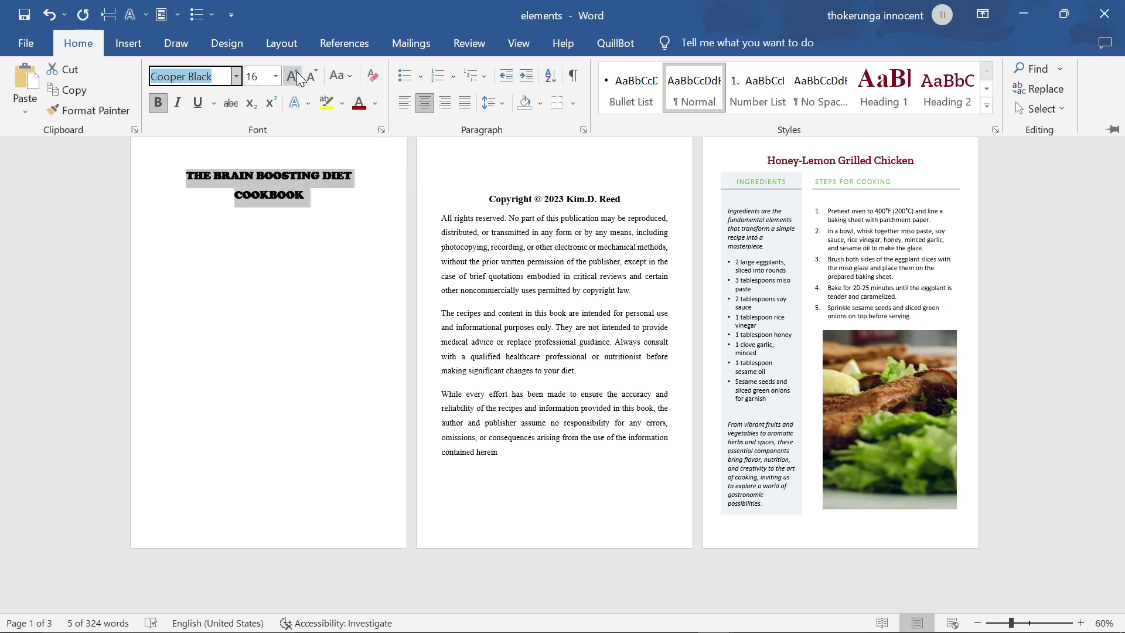
{"action": "left_click", "coordinate": [293, 76]}
{"action": "left_click", "coordinate": [293, 76]}
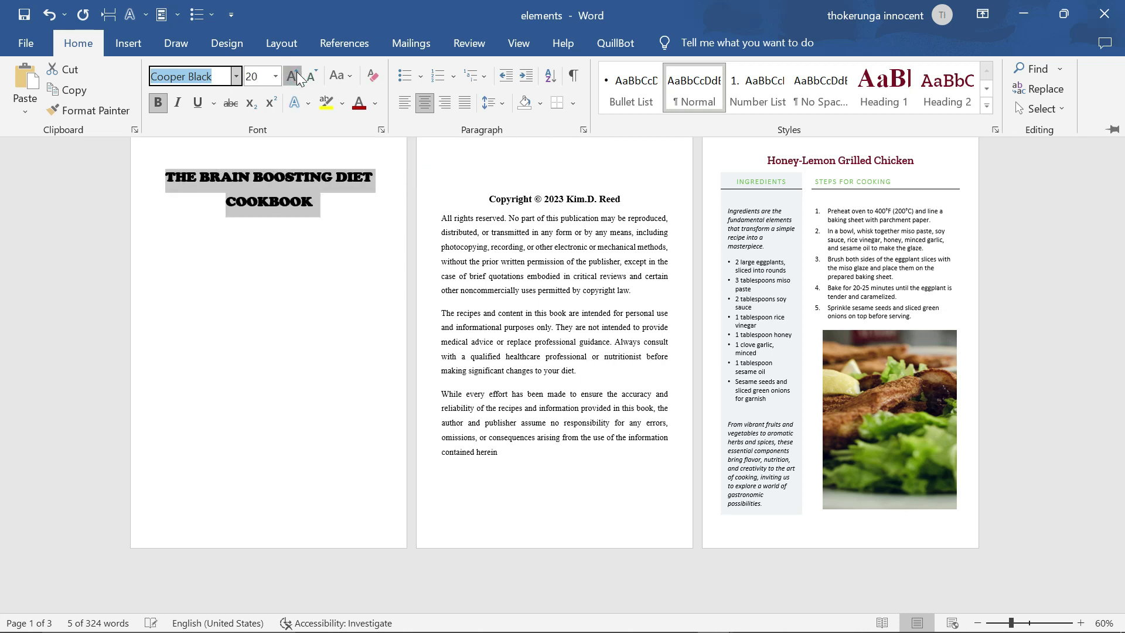
{"action": "left_click", "coordinate": [293, 76]}
{"action": "left_click", "coordinate": [293, 76]}
{"action": "left_click", "coordinate": [293, 76]}
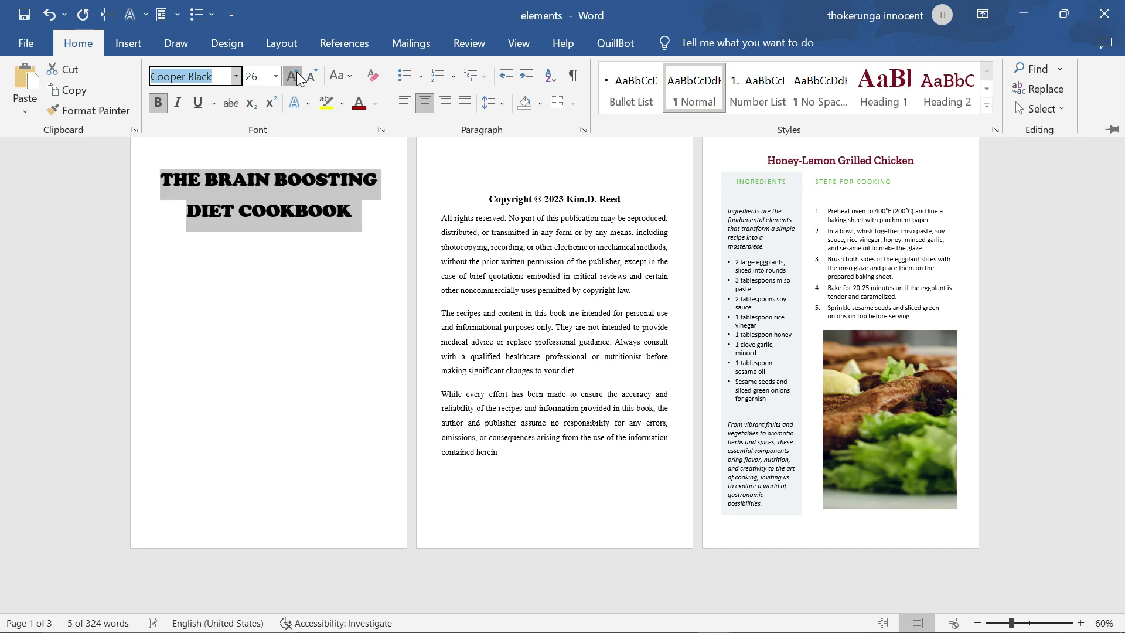
{"action": "left_click", "coordinate": [293, 76]}
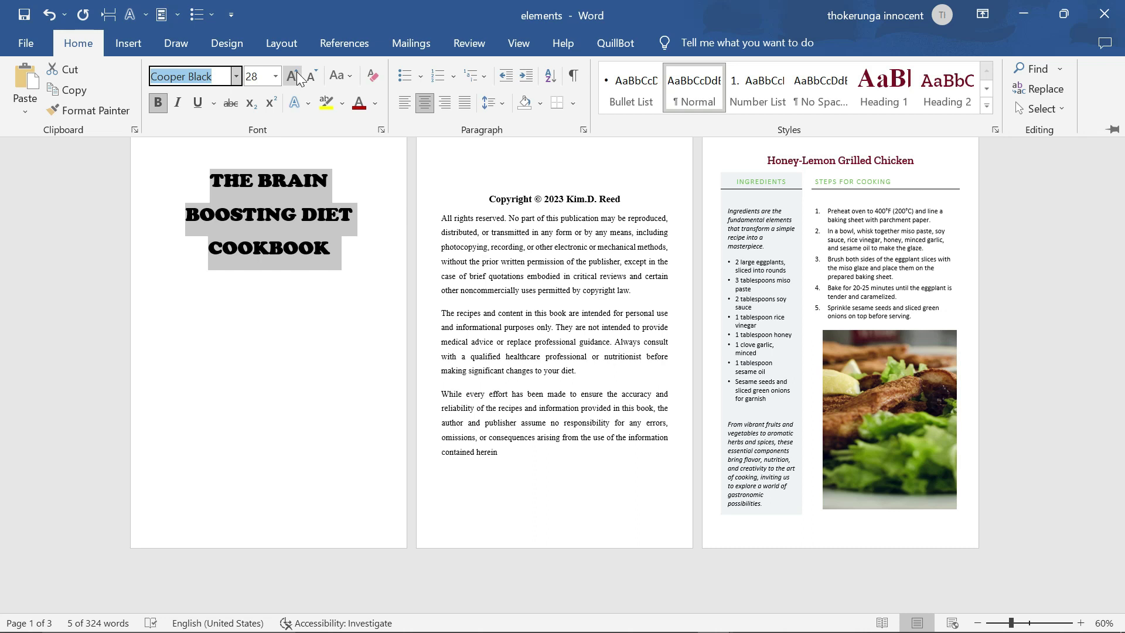
- Color the cover title with the standard dark red and deselect it
{"action": "left_click", "coordinate": [375, 104]}
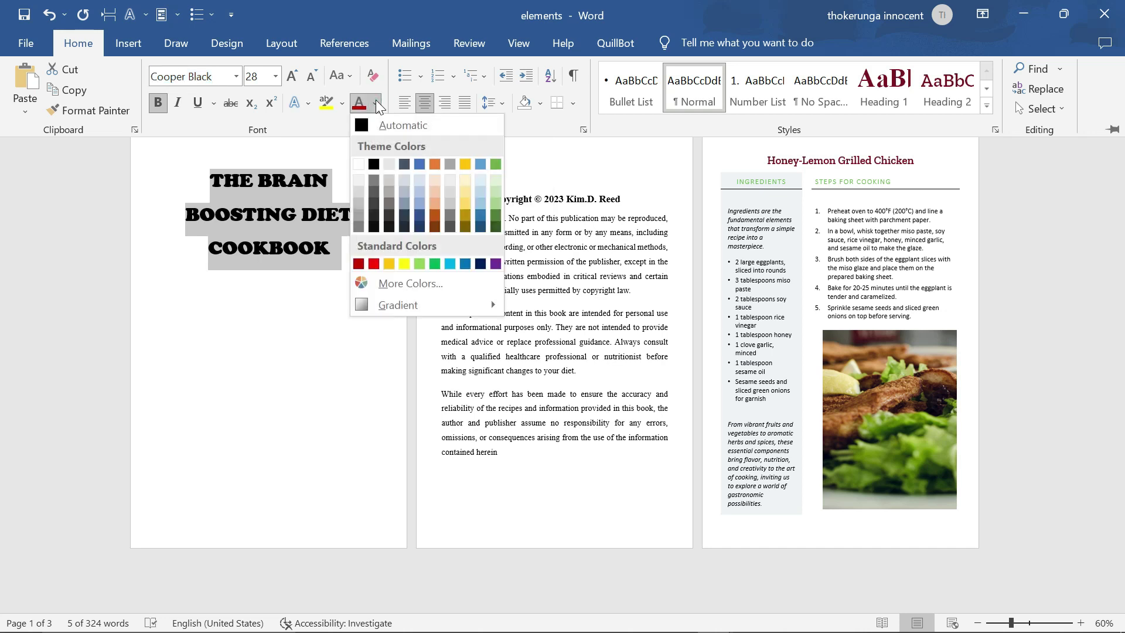
{"action": "left_click", "coordinate": [358, 264]}
{"action": "key", "text": "ctrl+F1"}
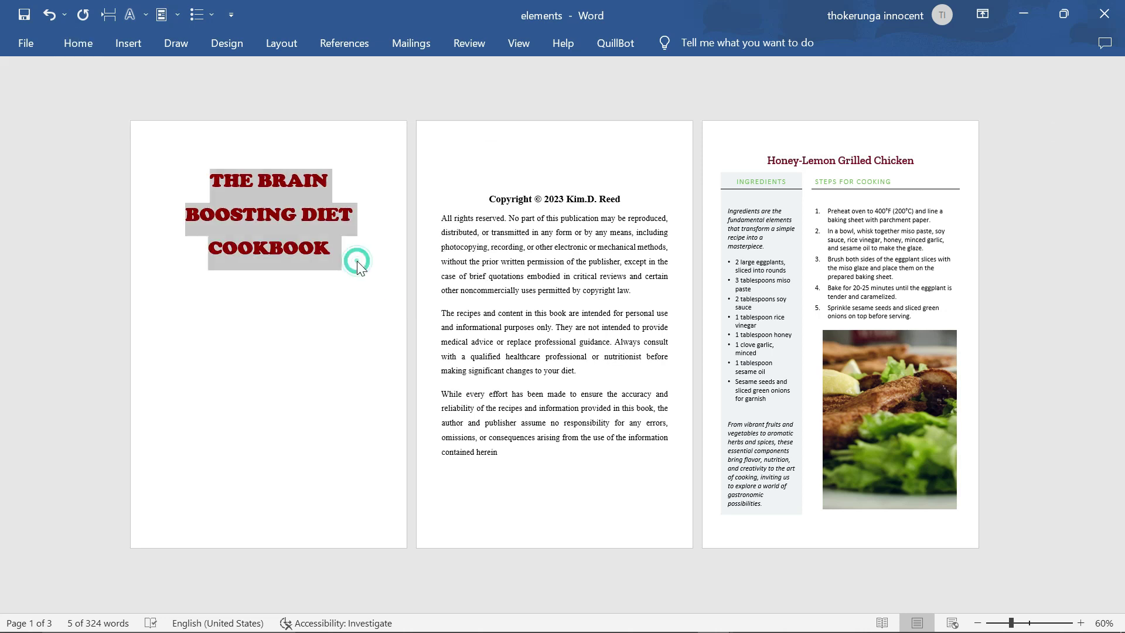
{"action": "left_click", "coordinate": [332, 238]}
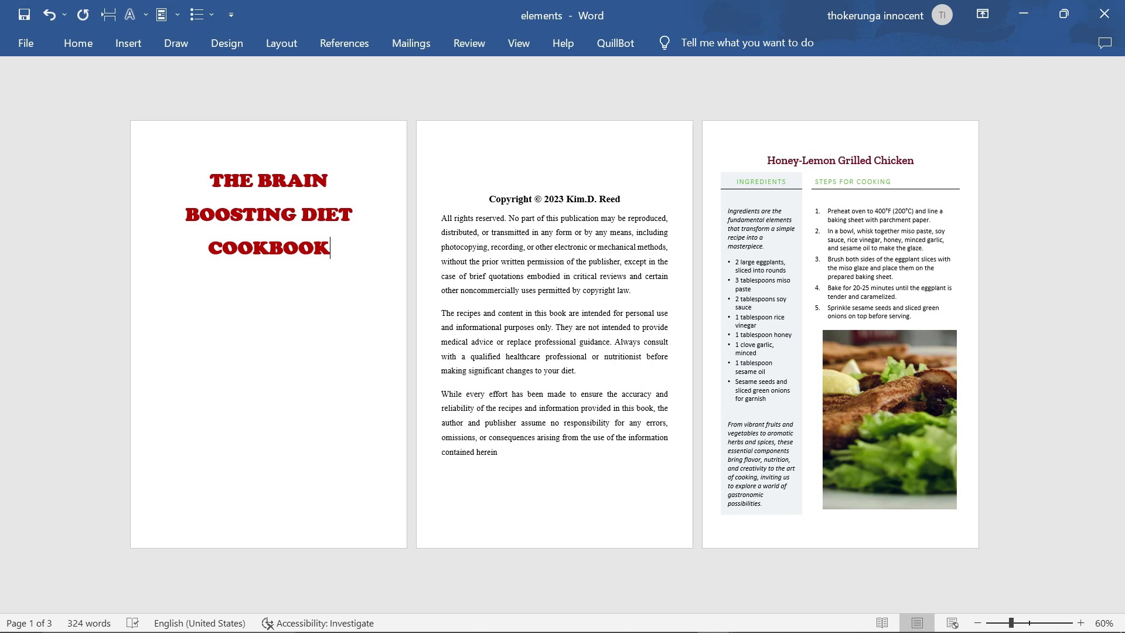
- Apply single line spacing to the three-line cover title and place the cursor below it
{"action": "left_click_drag", "start_coordinate": [314, 248], "coordinate": [232, 187]}
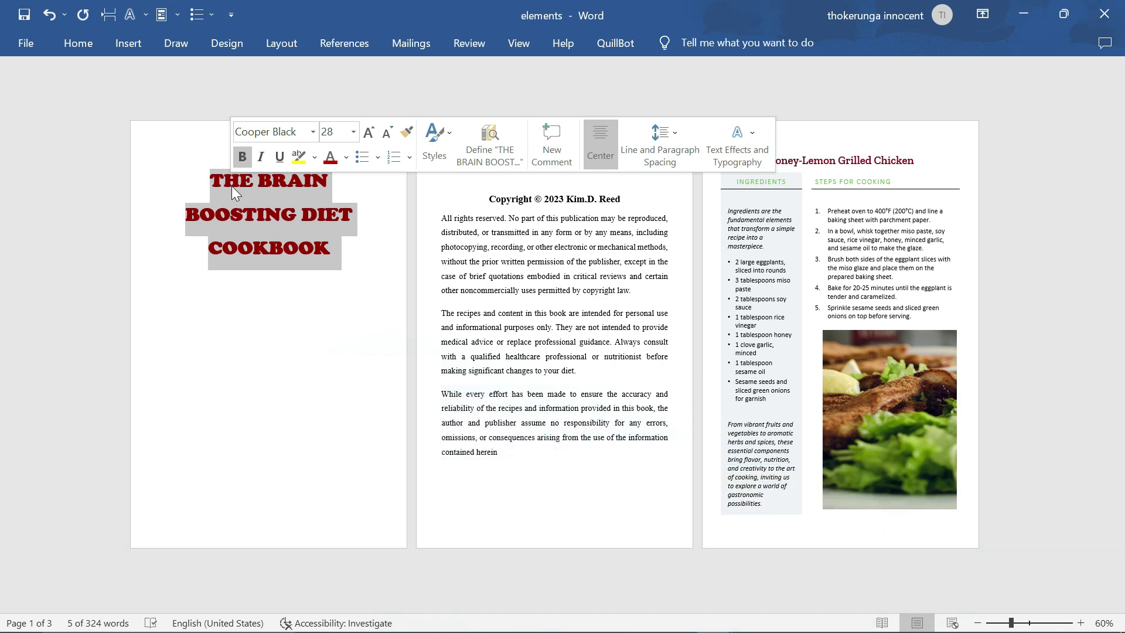
{"action": "key", "text": "ctrl+1"}
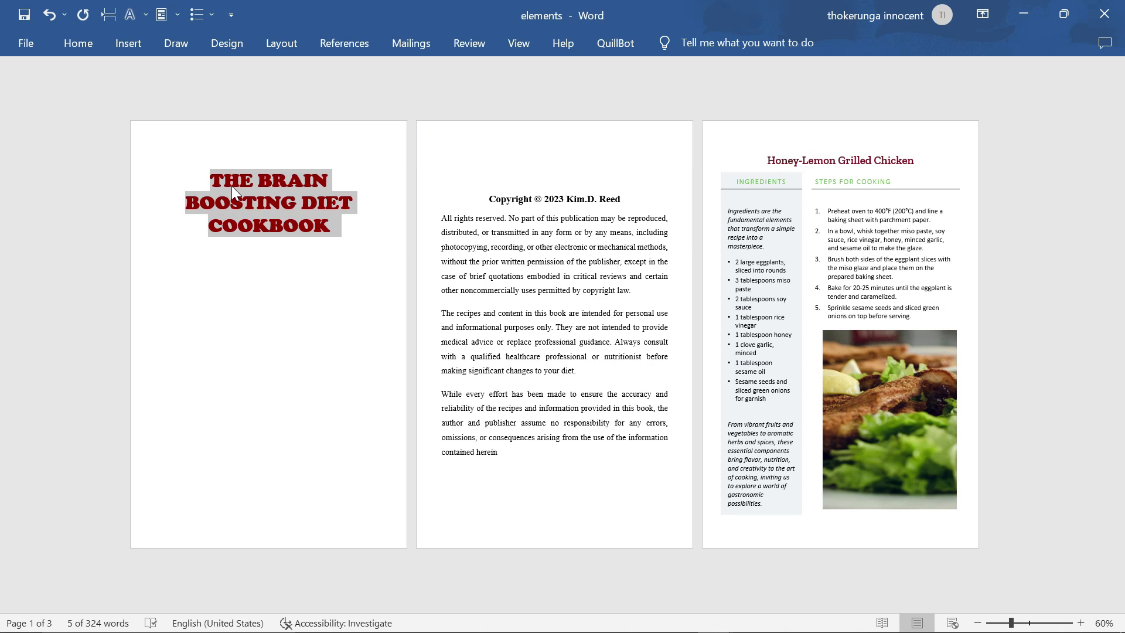
{"action": "left_click", "coordinate": [288, 280]}
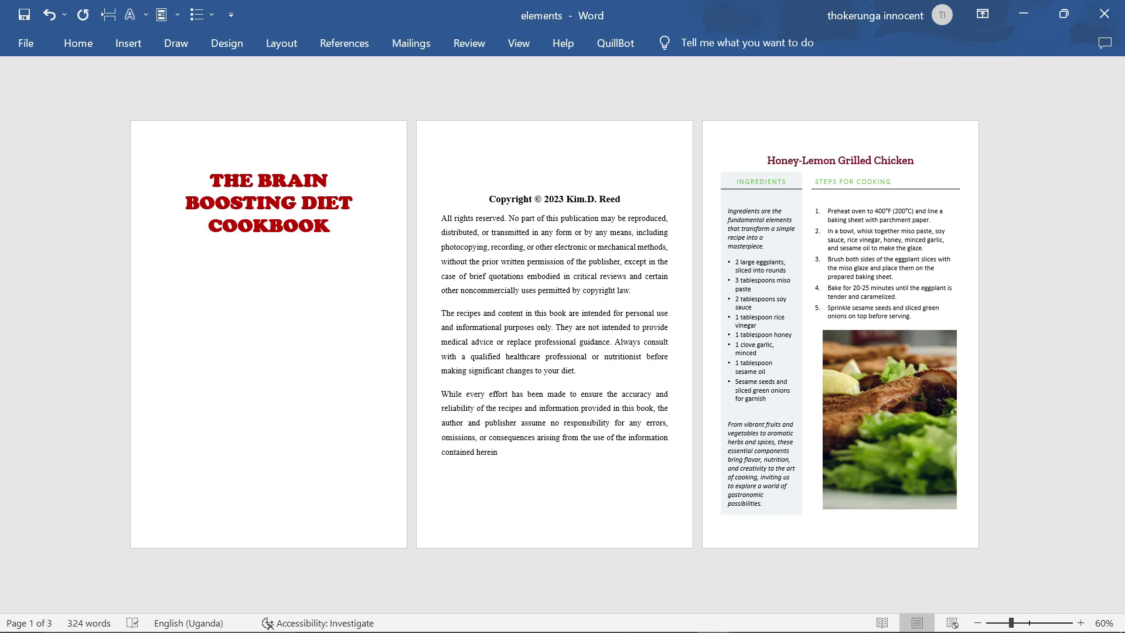
- Switch to the elements 2 document and copy the subtitle "20+ Delicious Recipes for Enhancing Cognitive Function and Preventing Dementia" from its cover
{"action": "mouse_move", "coordinate": [586, 630]}
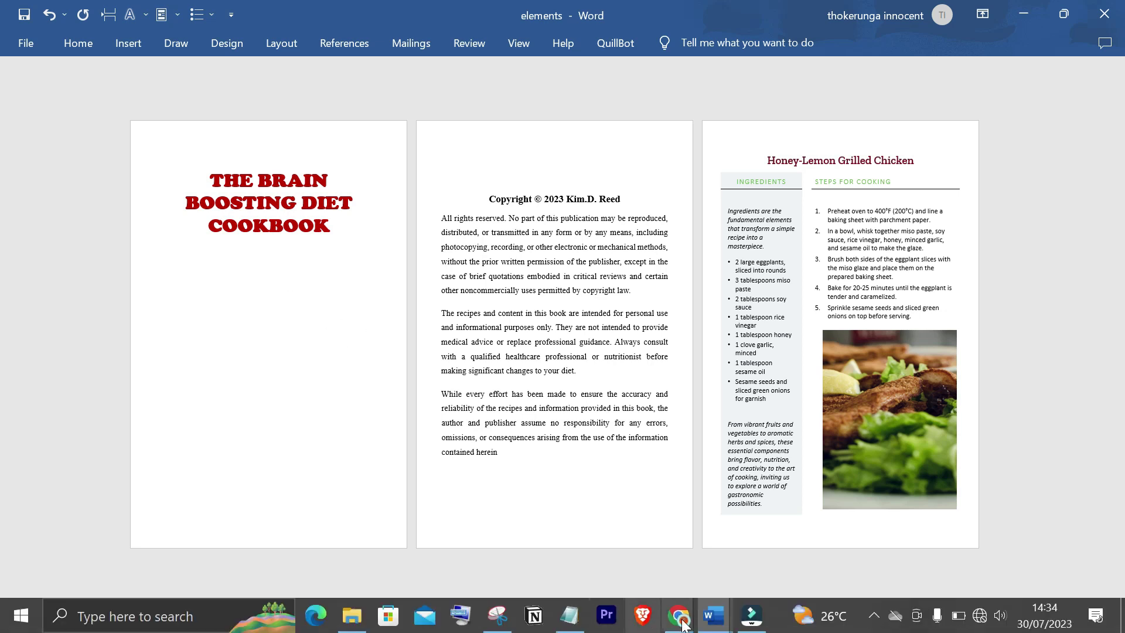
{"action": "mouse_move", "coordinate": [713, 624]}
{"action": "left_click", "coordinate": [638, 568]}
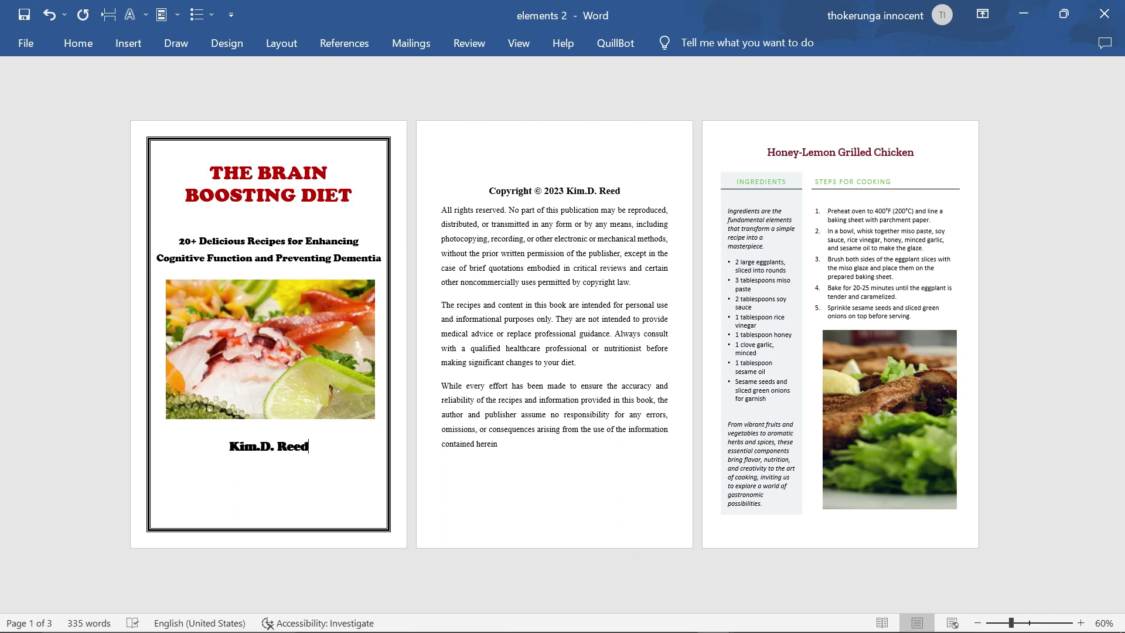
{"action": "left_click_drag", "start_coordinate": [382, 262], "coordinate": [177, 244]}
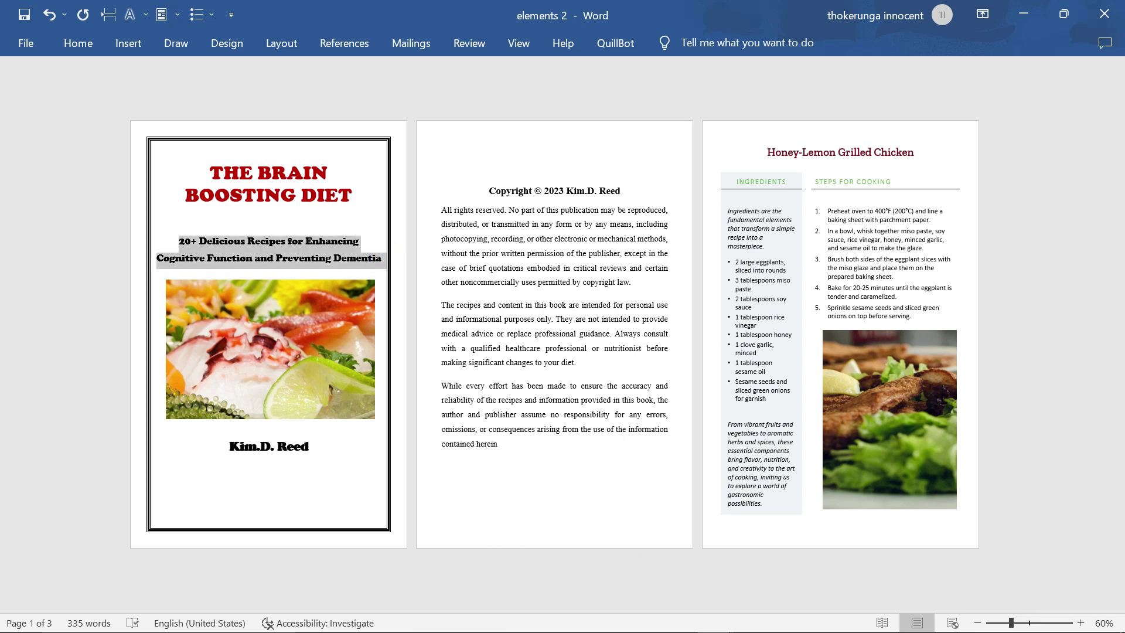
{"action": "right_click", "coordinate": [237, 247]}
{"action": "left_click", "coordinate": [285, 313]}
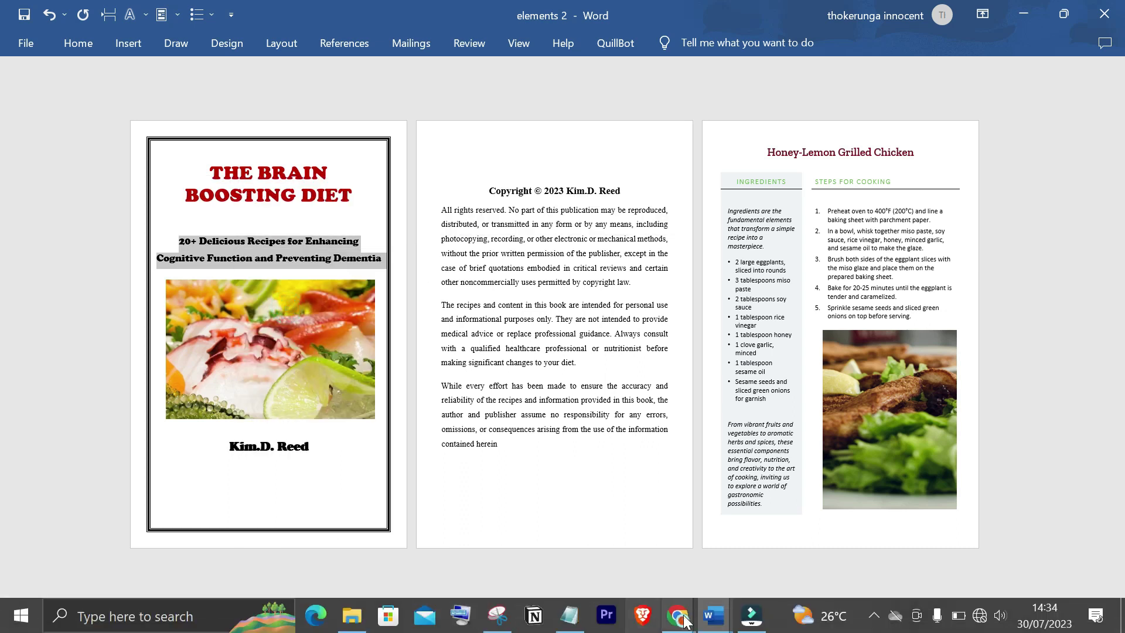
- Return to the elements document and paste the copied subtitle below the cover title
{"action": "mouse_move", "coordinate": [716, 625]}
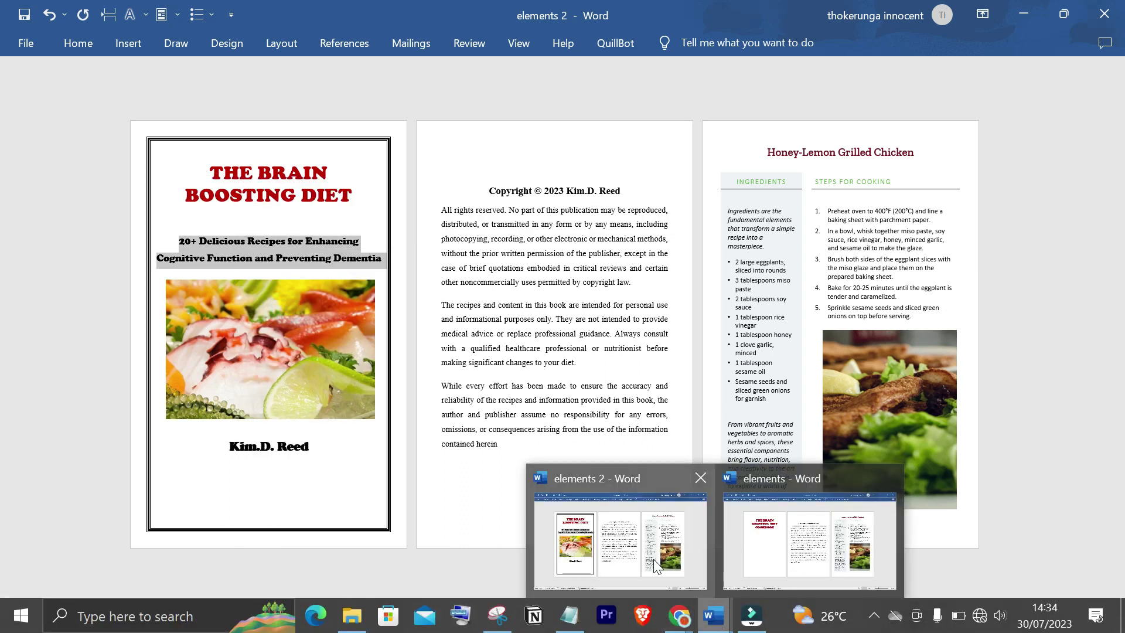
{"action": "left_click", "coordinate": [769, 551]}
{"action": "right_click", "coordinate": [286, 263]}
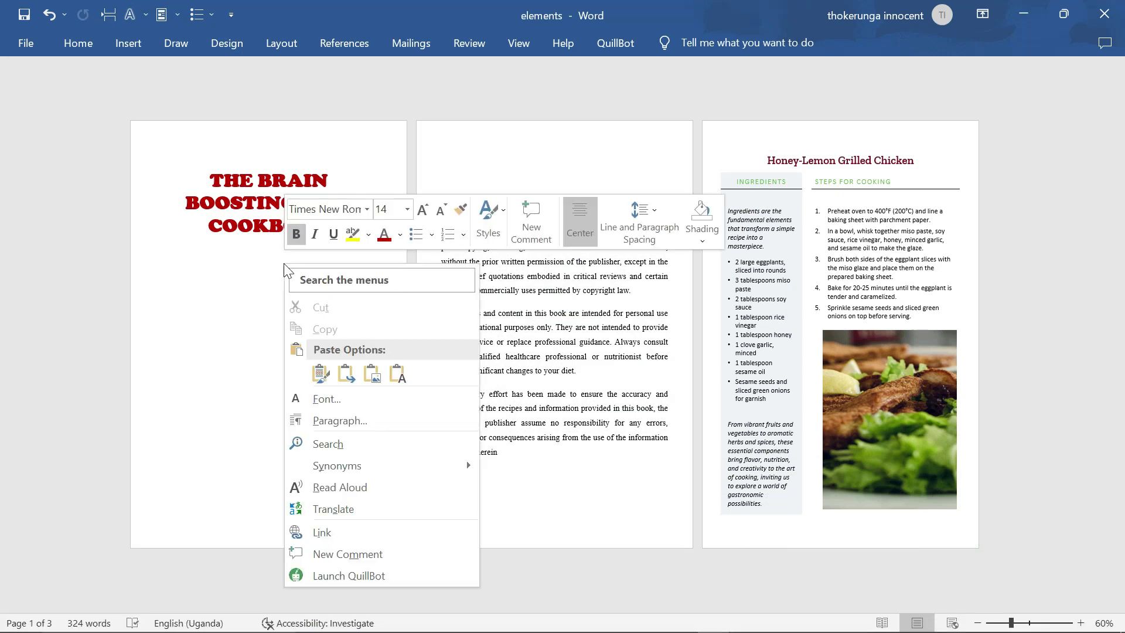
{"action": "left_click", "coordinate": [334, 374]}
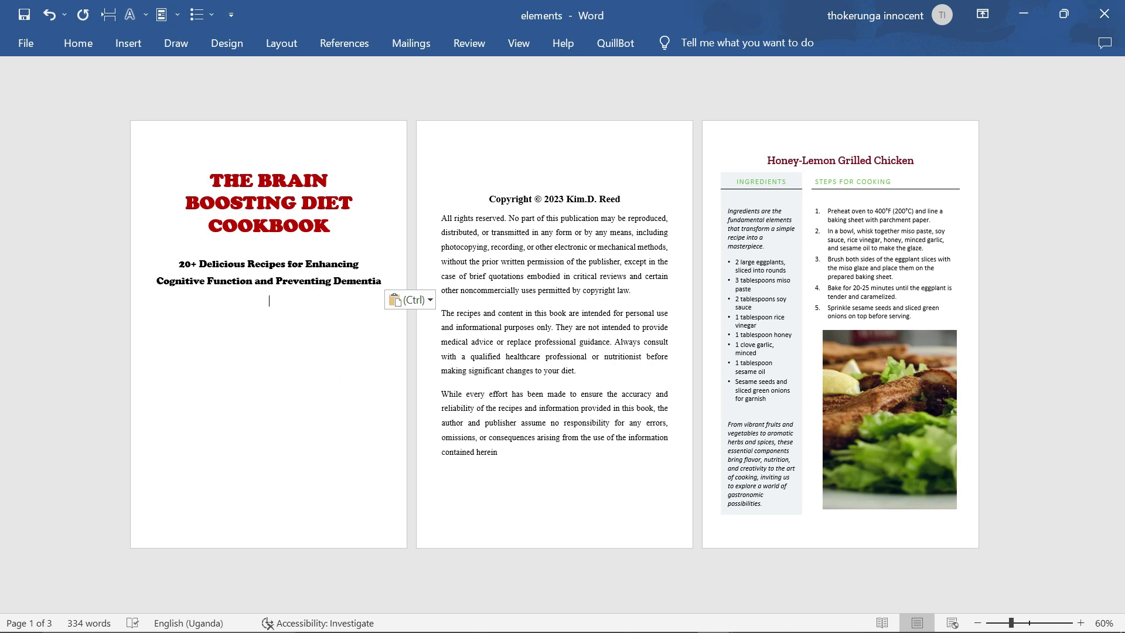
- Apply the Cooper Black font to the whole pasted subtitle so it matches the title
{"action": "key", "text": "ctrl+shift+Left"}
{"action": "key", "text": "ctrl+shift+Left"}
{"action": "key", "text": "ctrl+shift+Left"}
{"action": "key", "text": "ctrl+shift+Left"}
{"action": "key", "text": "ctrl+shift+Left"}
{"action": "key", "text": "ctrl+shift+Left"}
{"action": "key", "text": "ctrl+shift+Left"}
{"action": "key", "text": "ctrl+shift+Left"}
{"action": "key", "text": "ctrl+shift+Left"}
{"action": "left_click", "coordinate": [183, 265], "text": "shift"}
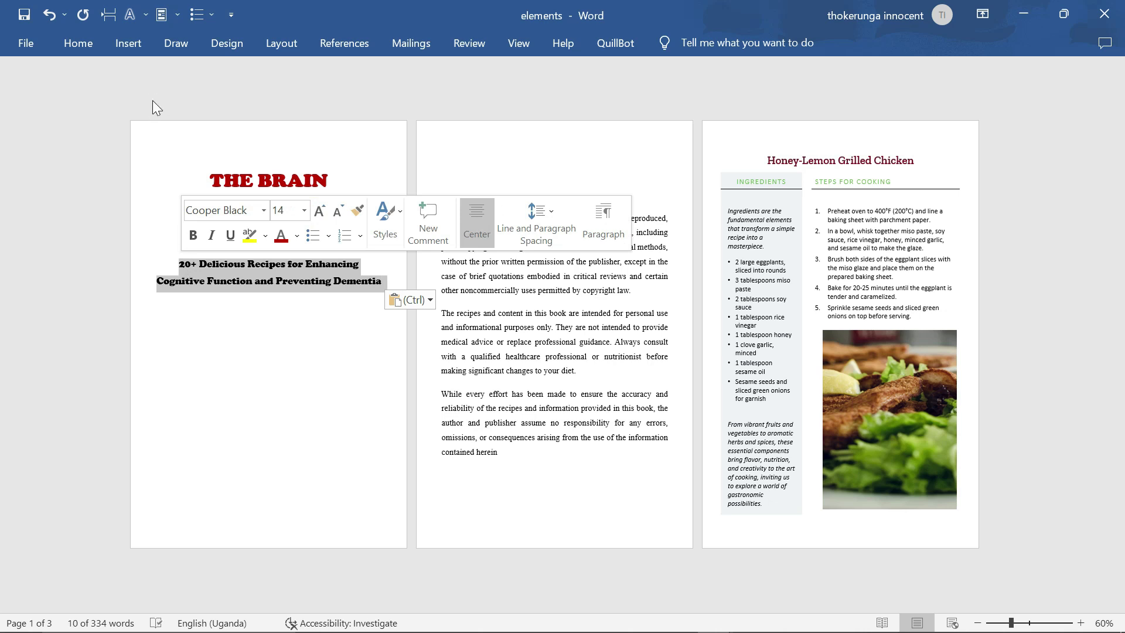
{"action": "left_click", "coordinate": [95, 50]}
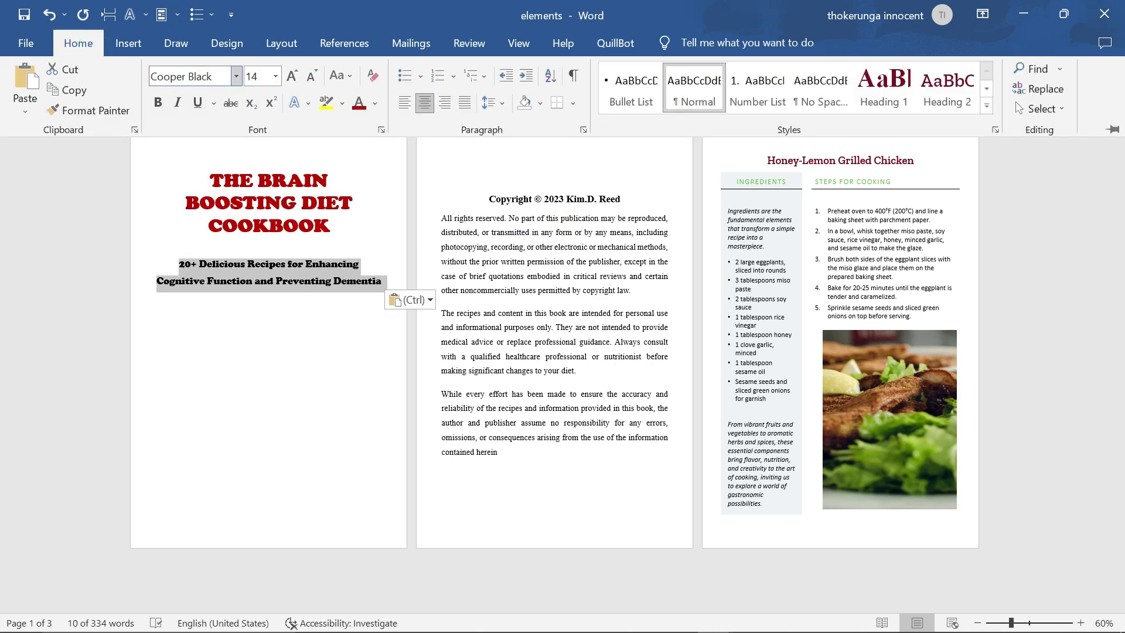
{"action": "left_click", "coordinate": [237, 77]}
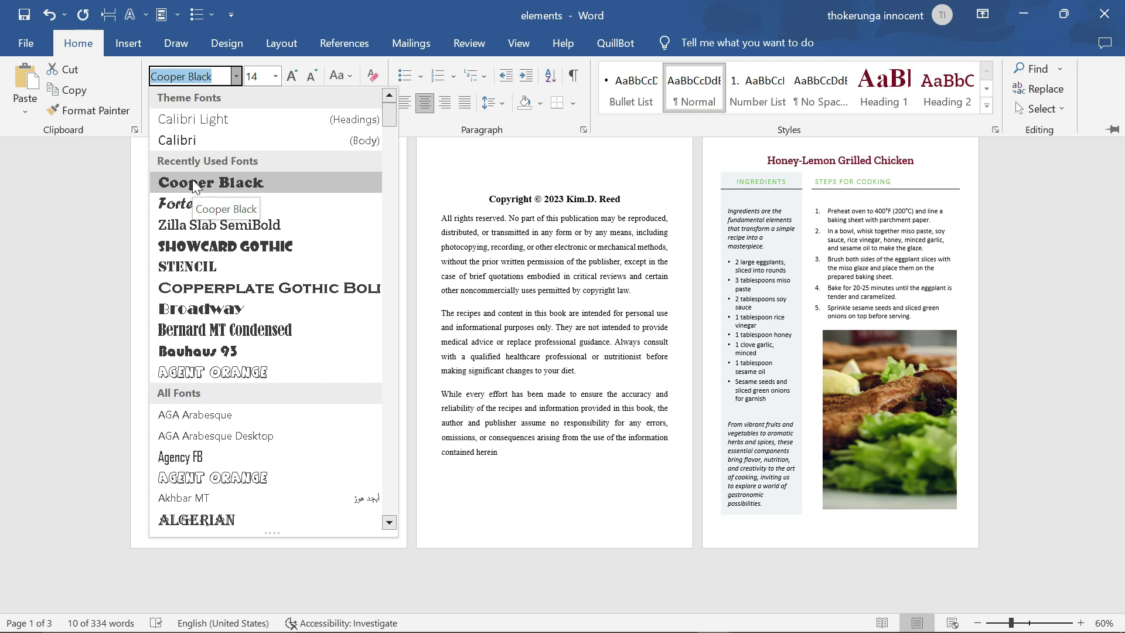
{"action": "left_click", "coordinate": [192, 181]}
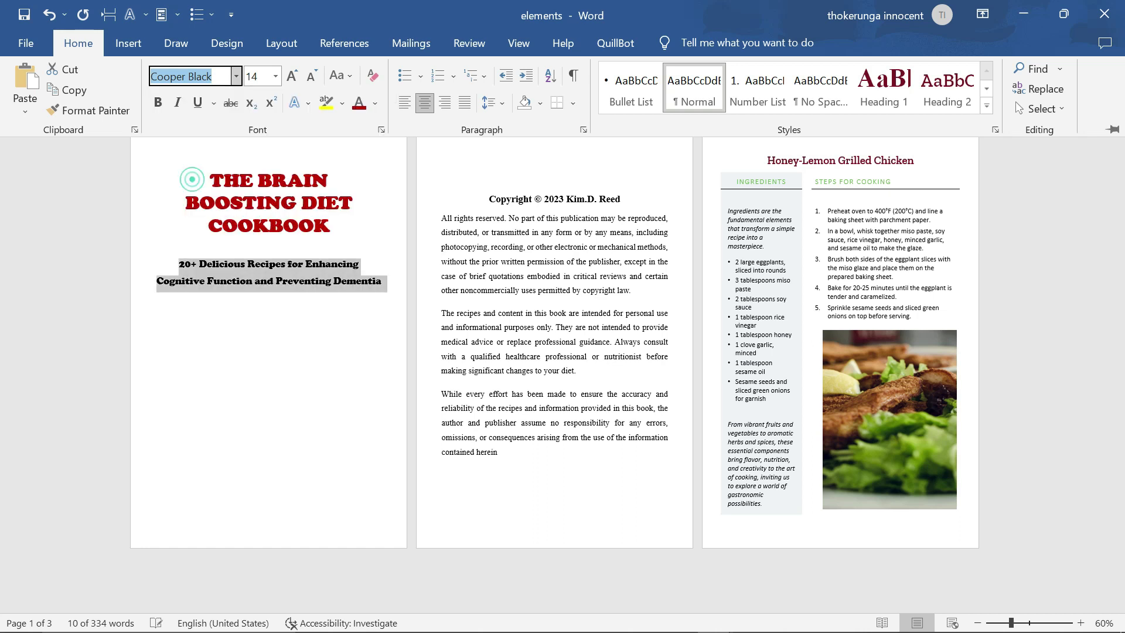
{"action": "key", "text": "ctrl+F1"}
{"action": "left_click", "coordinate": [289, 296]}
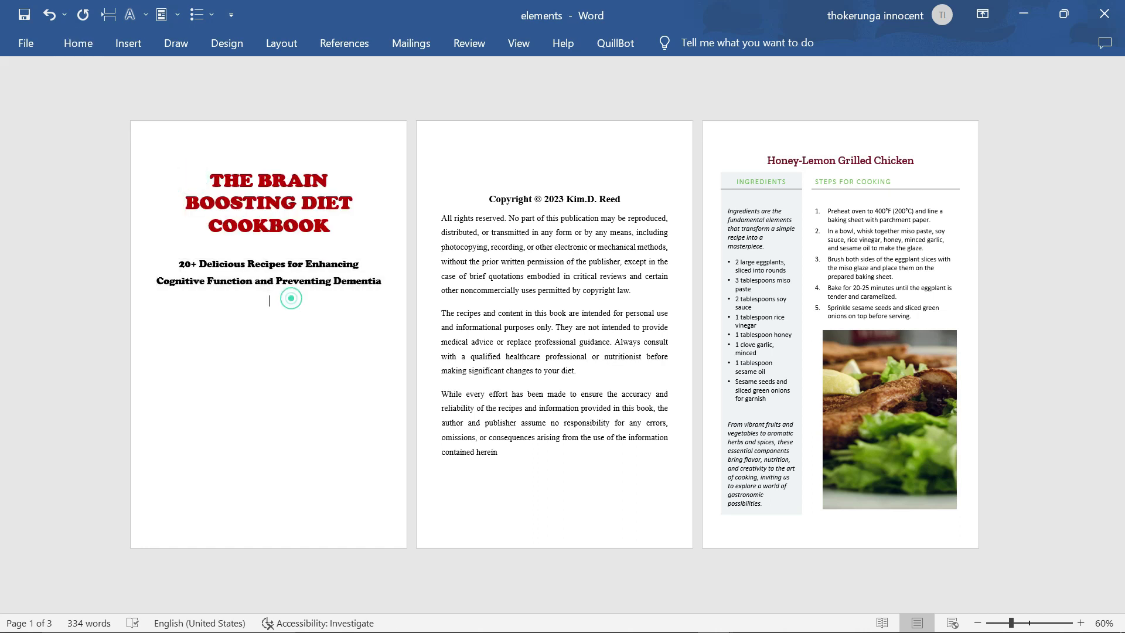
{"action": "left_click_drag", "start_coordinate": [312, 281], "coordinate": [188, 269]}
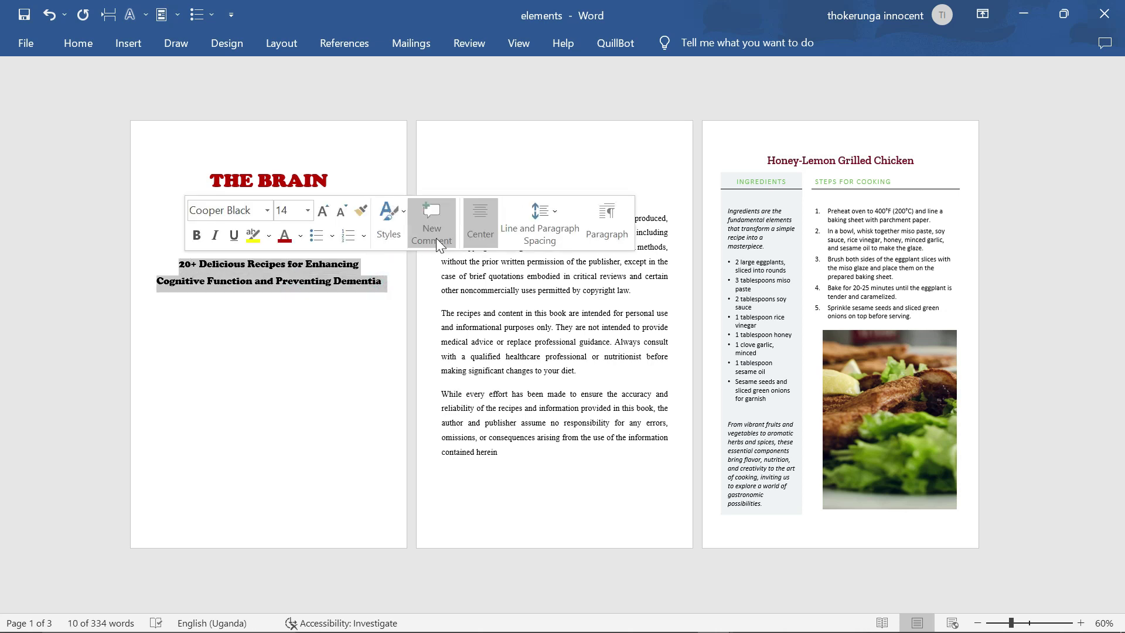
{"action": "left_click", "coordinate": [272, 335]}
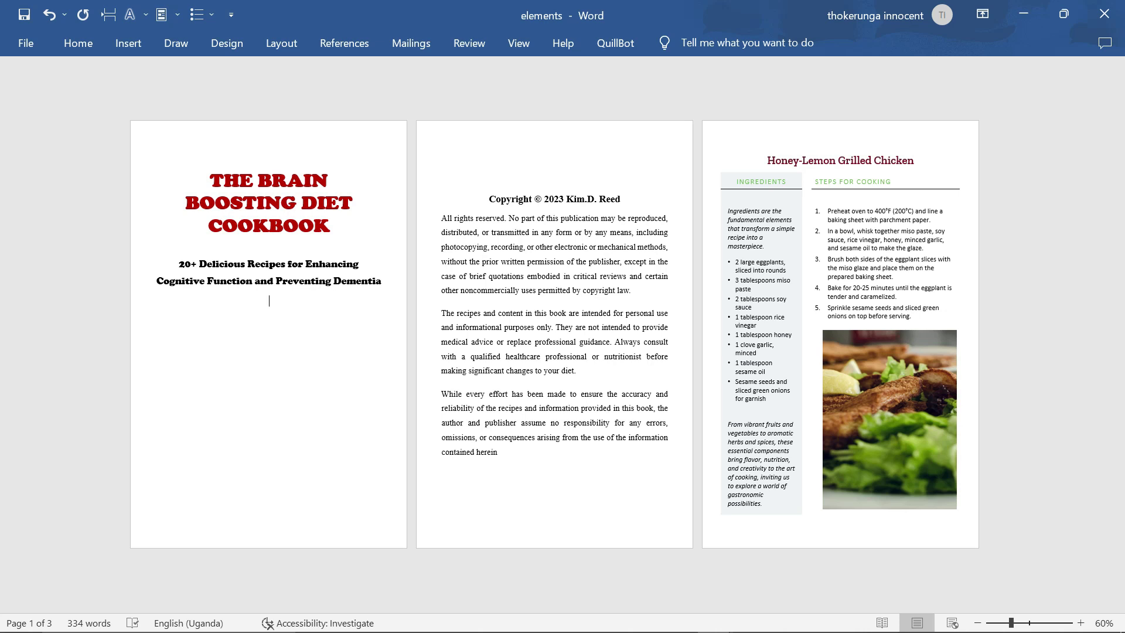
- Copy the author's name from the copyright heading on page 2 and paste it below the cover subtitle
{"action": "left_click_drag", "start_coordinate": [620, 200], "coordinate": [567, 199]}
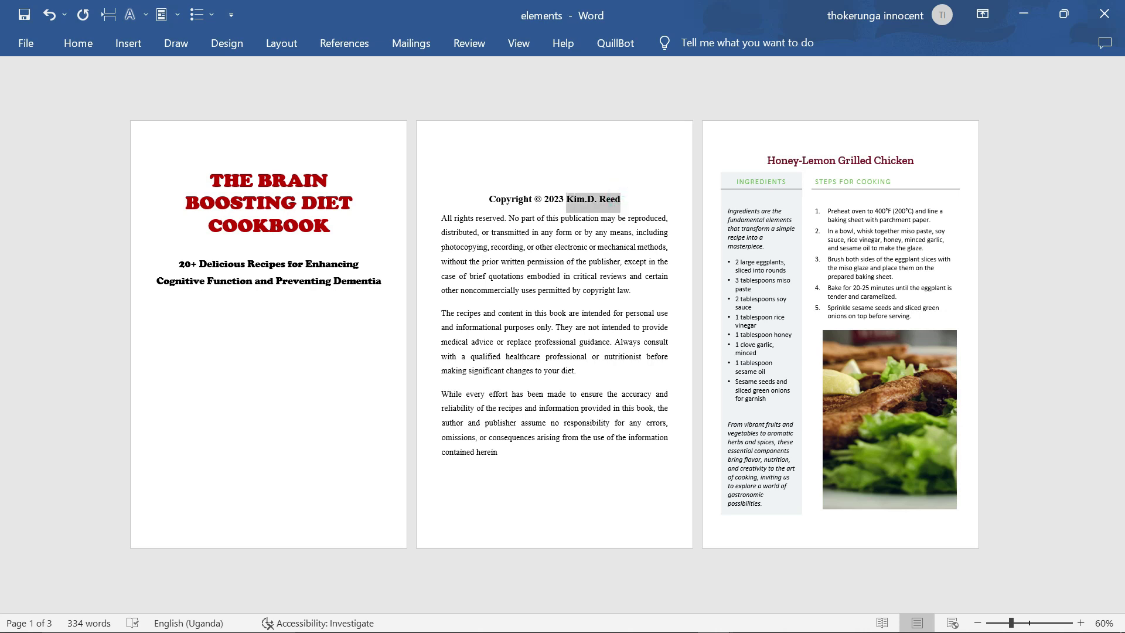
{"action": "right_click", "coordinate": [579, 198]}
{"action": "left_click", "coordinate": [610, 260]}
{"action": "left_click", "coordinate": [249, 315]}
{"action": "right_click", "coordinate": [273, 301]}
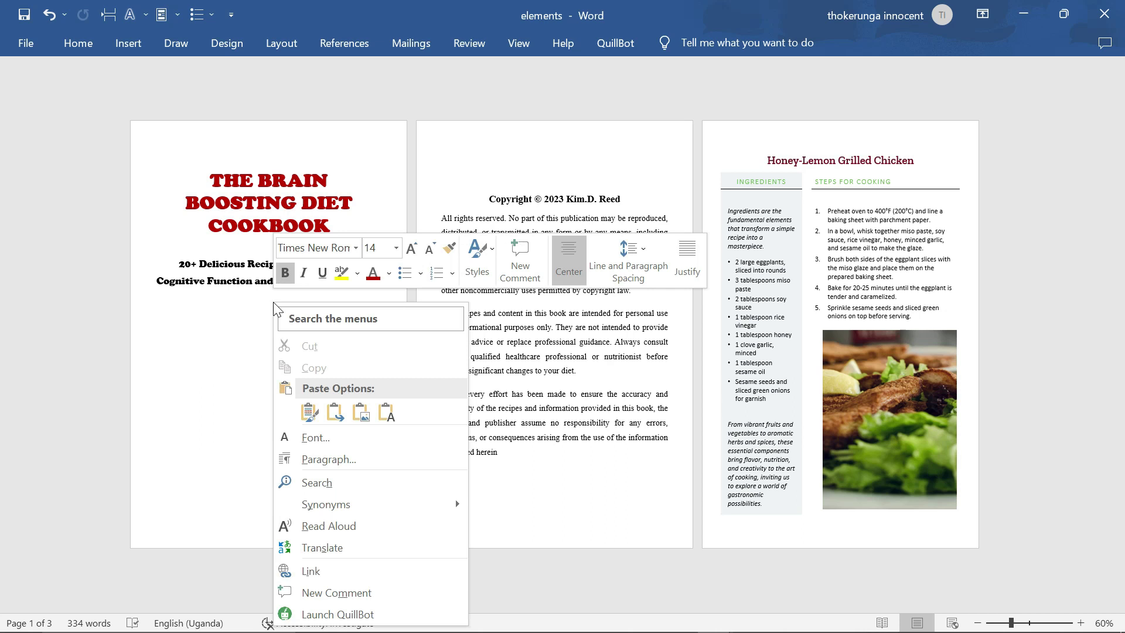
{"action": "left_click", "coordinate": [334, 413]}
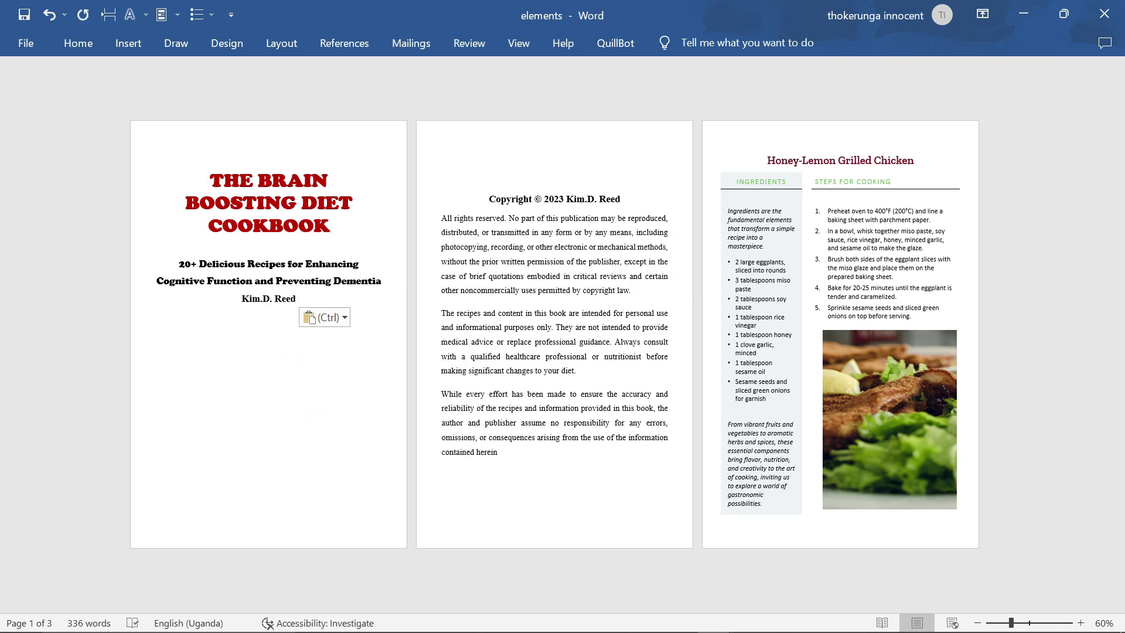
- Set the font of the author's name on the cover to Cooper Black
{"action": "left_click_drag", "start_coordinate": [299, 300], "coordinate": [244, 308]}
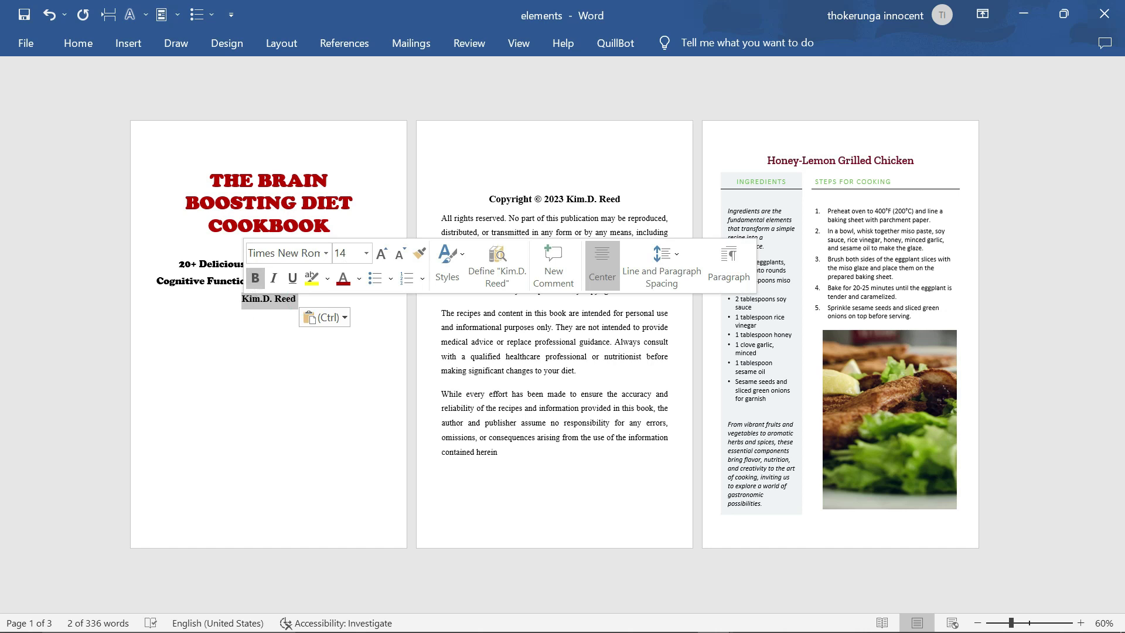
{"action": "left_click", "coordinate": [79, 40]}
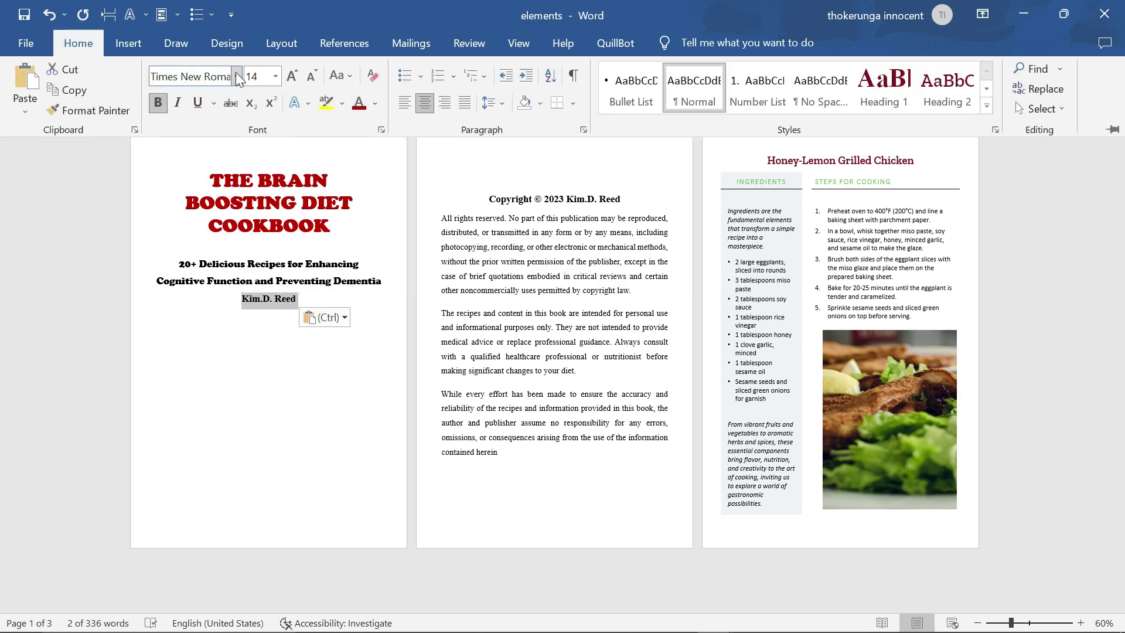
{"action": "left_click", "coordinate": [237, 76]}
{"action": "left_click", "coordinate": [235, 187]}
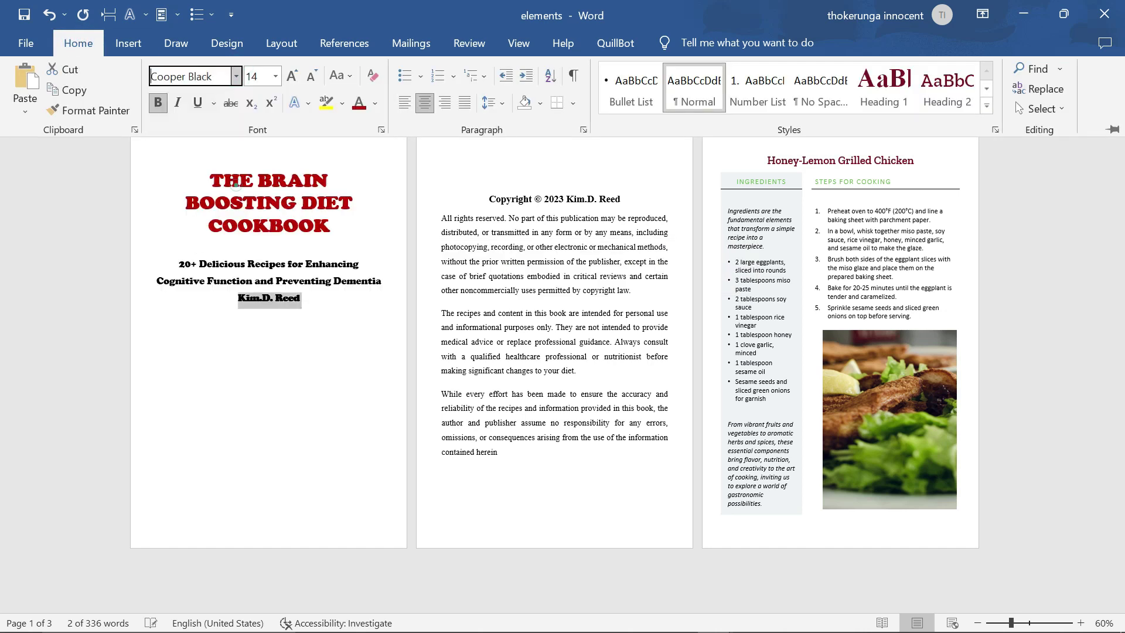
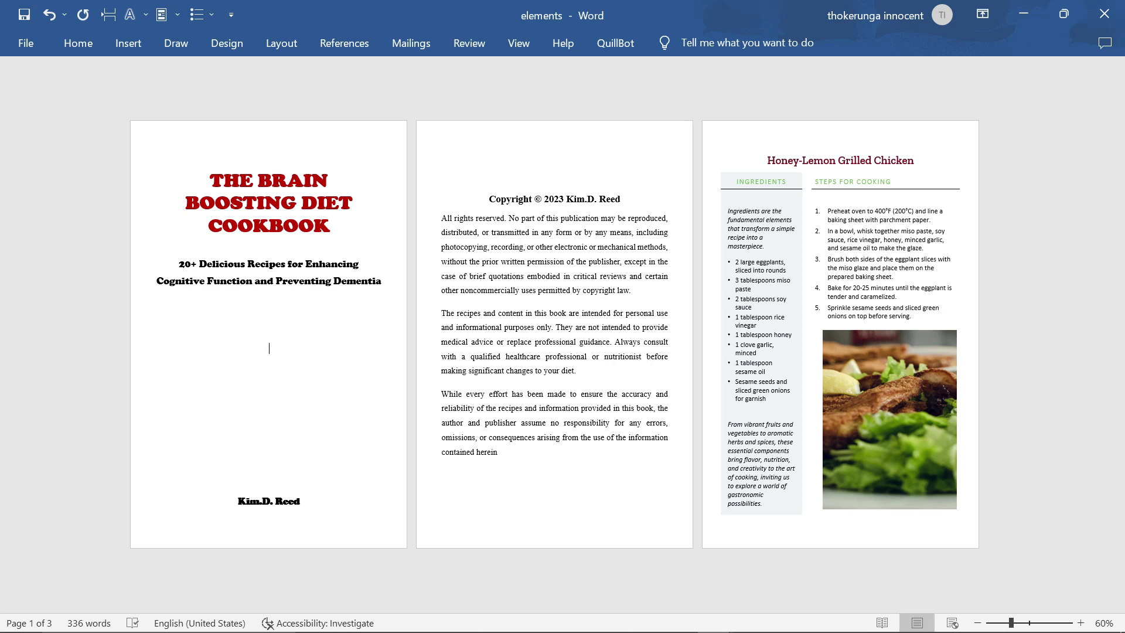
- Draw a rectangle on the cover page in the gap between the subtitle and the author's name
{"action": "left_click", "coordinate": [89, 45]}
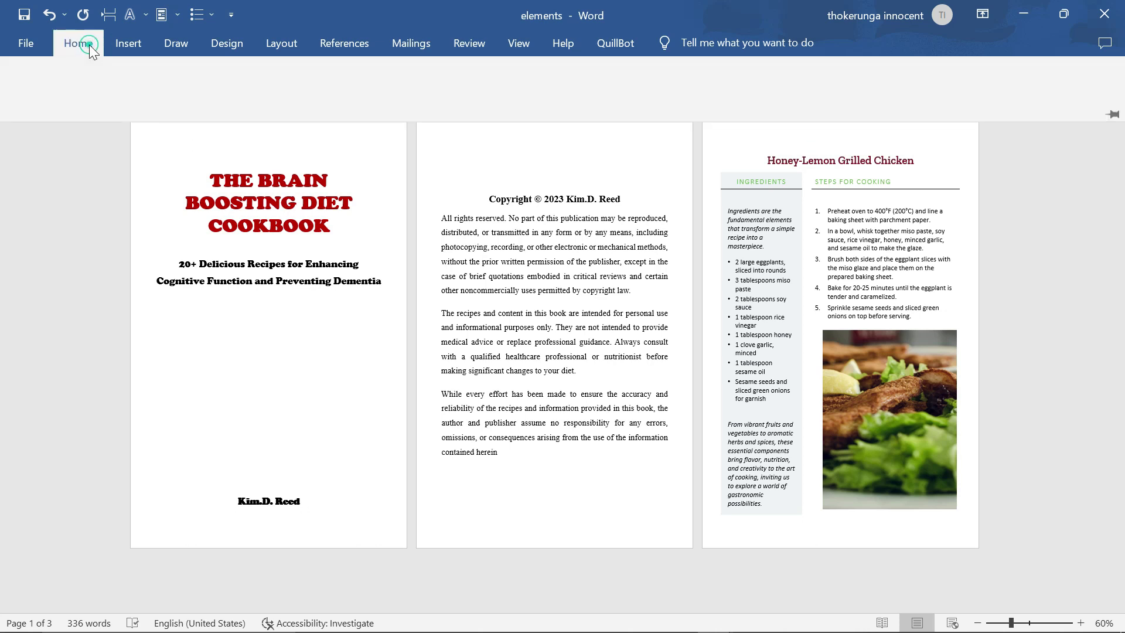
{"action": "left_click", "coordinate": [132, 44]}
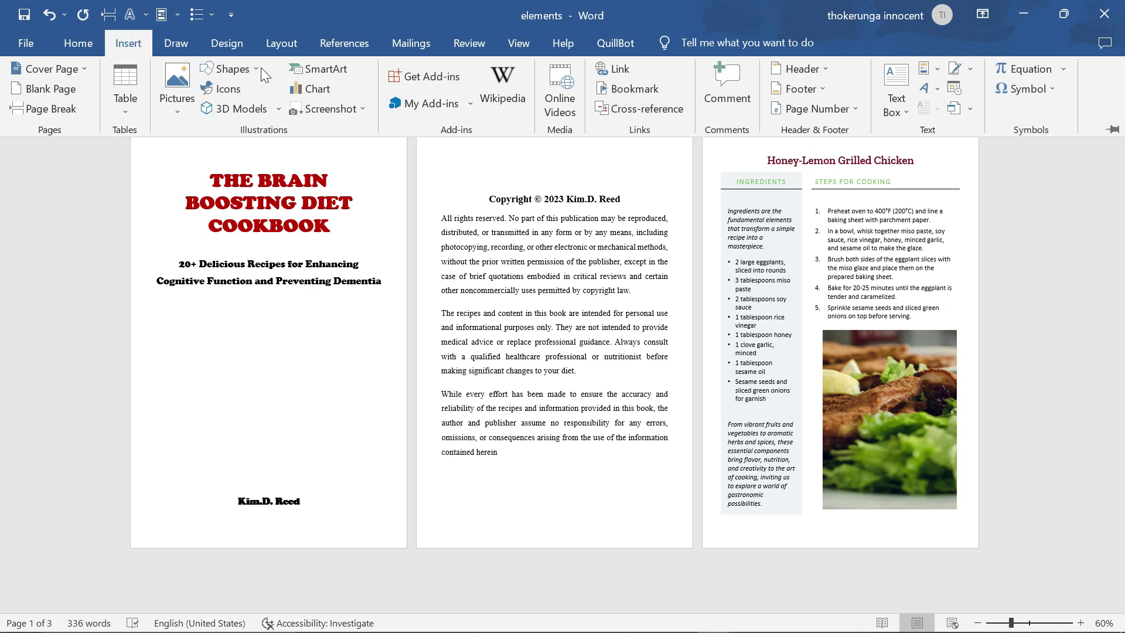
{"action": "left_click", "coordinate": [259, 70]}
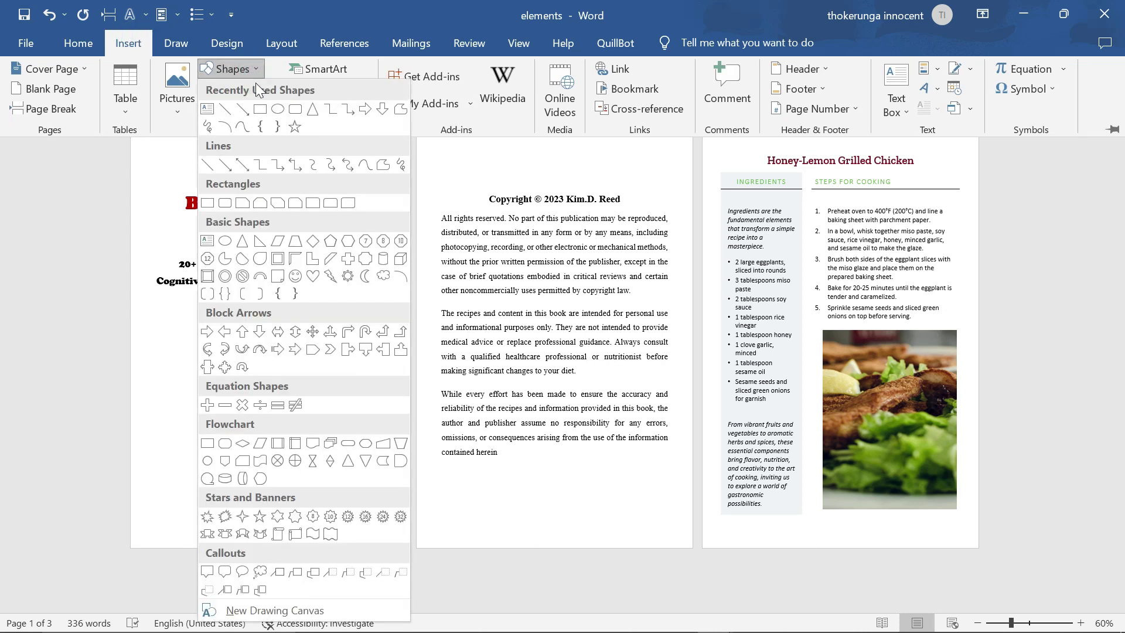
{"action": "left_click", "coordinate": [262, 113]}
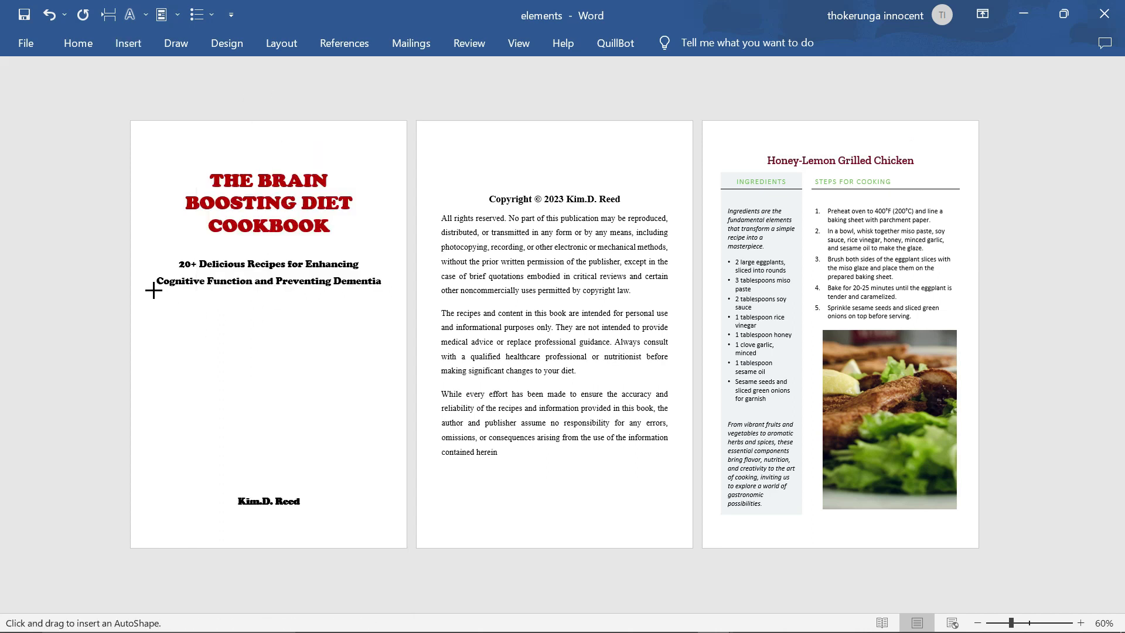
{"action": "mouse_move", "coordinate": [158, 290]}
{"action": "left_mouse_down"}
{"action": "mouse_move", "coordinate": [189, 349]}
{"action": "mouse_move", "coordinate": [246, 399]}
{"action": "mouse_move", "coordinate": [389, 468]}
{"action": "mouse_move", "coordinate": [387, 480]}
{"action": "left_mouse_up"}
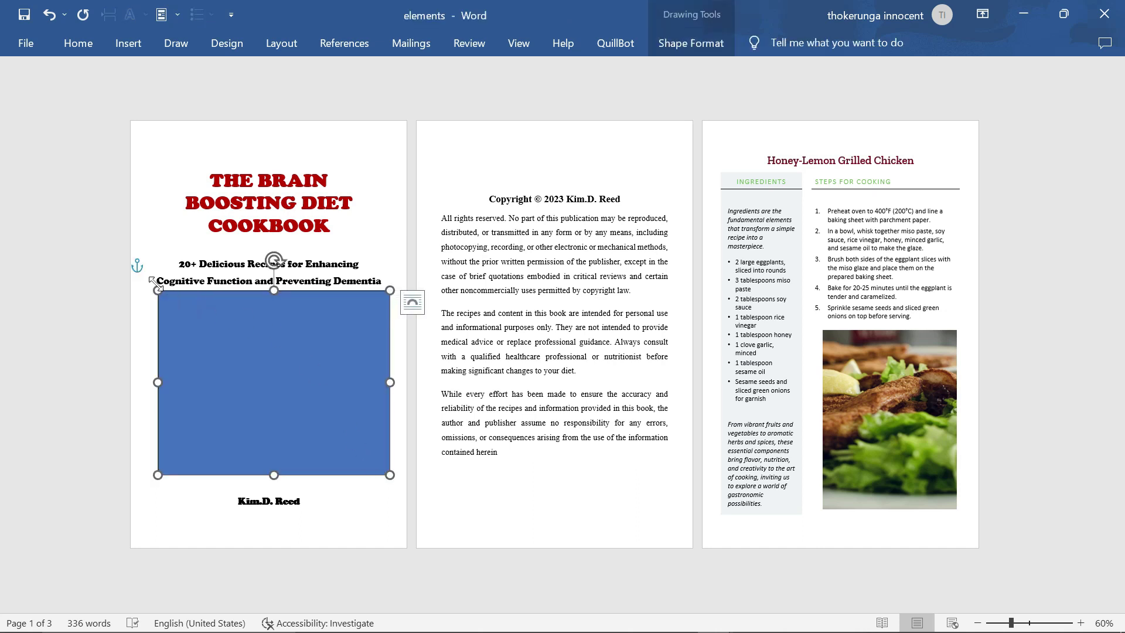
- Resize the cover rectangle to about 3.83" high and 4.52" wide so it fits between the subtitle and the author's name
{"action": "mouse_move", "coordinate": [154, 287]}
{"action": "left_mouse_down"}
{"action": "mouse_move", "coordinate": [144, 299]}
{"action": "mouse_move", "coordinate": [152, 293]}
{"action": "left_mouse_up"}
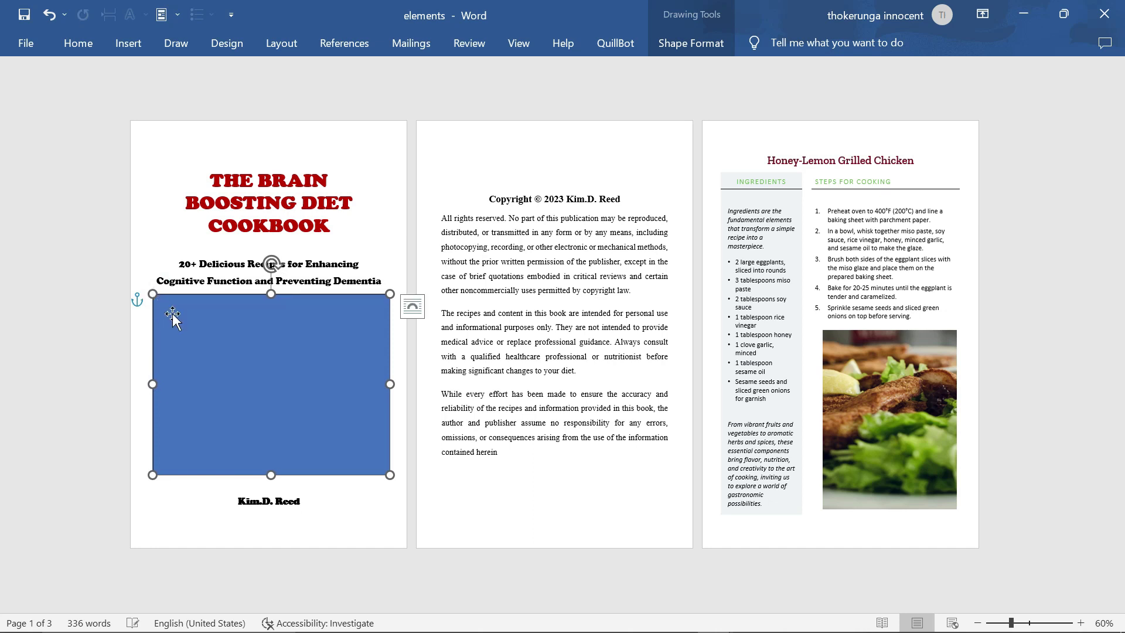
{"action": "left_click_drag", "start_coordinate": [152, 475], "coordinate": [155, 473]}
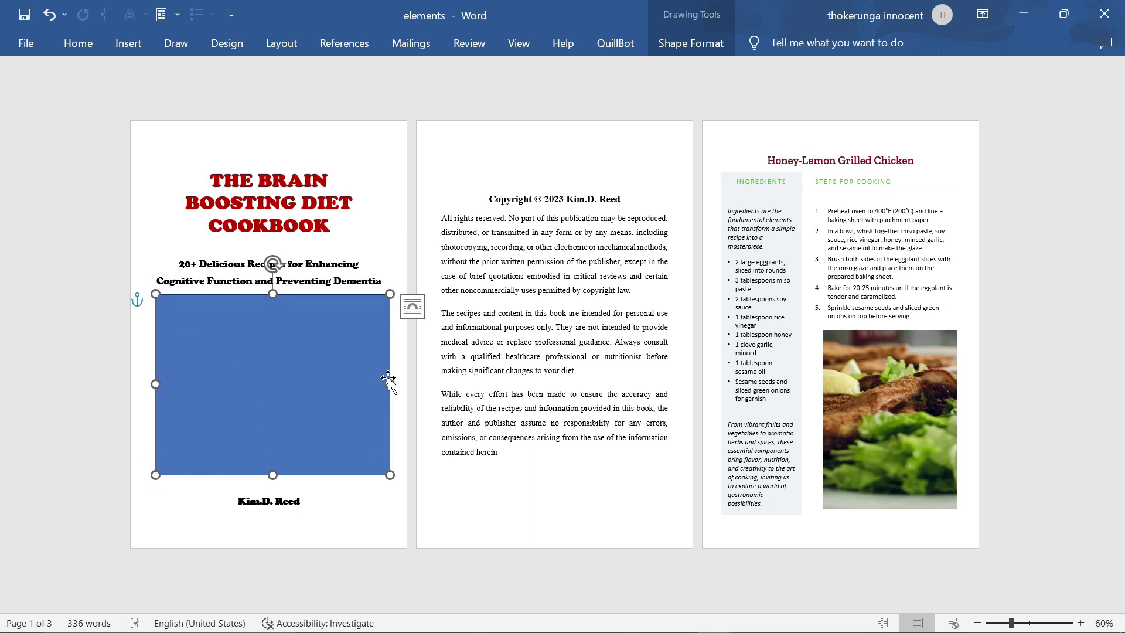
{"action": "left_click_drag", "start_coordinate": [388, 383], "coordinate": [381, 382]}
{"action": "left_click_drag", "start_coordinate": [269, 474], "coordinate": [268, 487]}
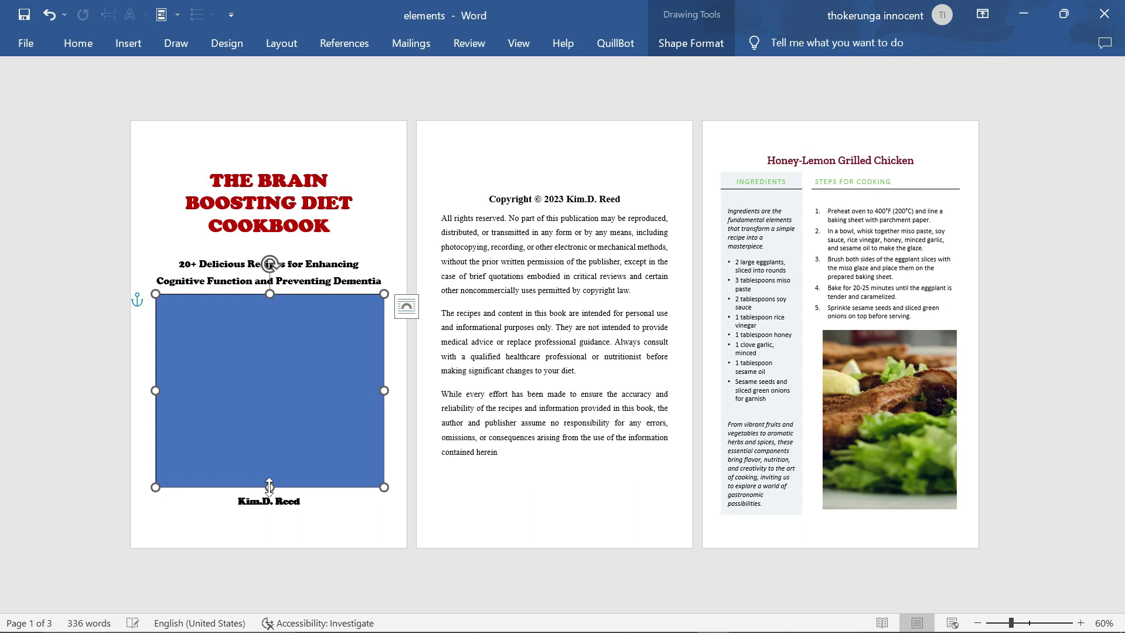
{"action": "left_click", "coordinate": [354, 522]}
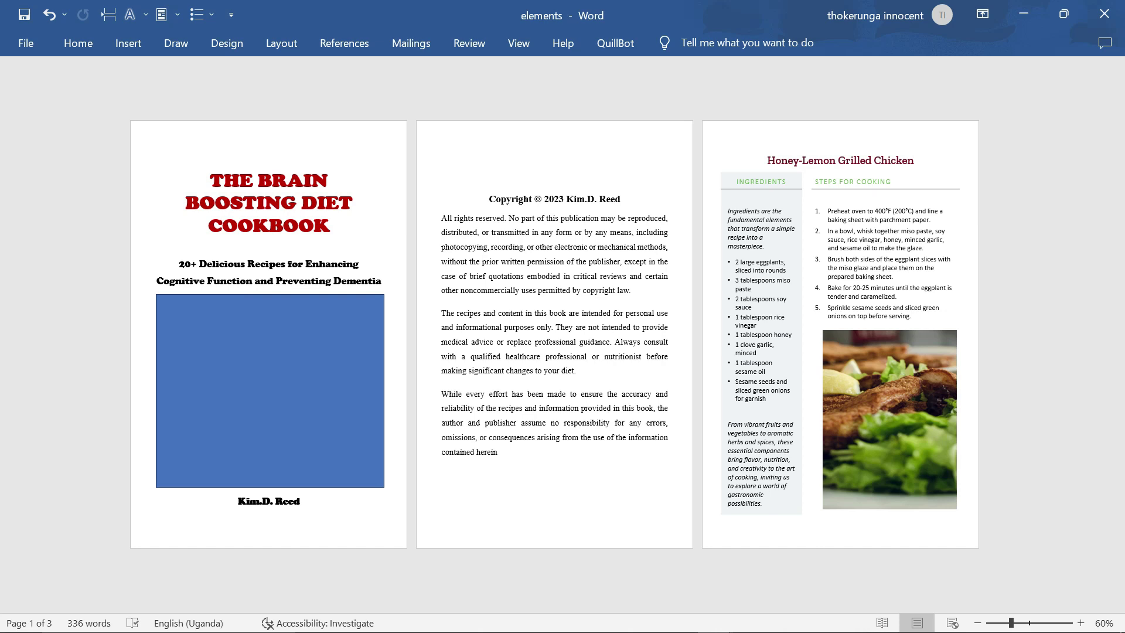
- Fill the cover rectangle with the Pexels food-bowl photo numbered 4162869 from the Downloads folder
{"action": "left_click", "coordinate": [281, 376]}
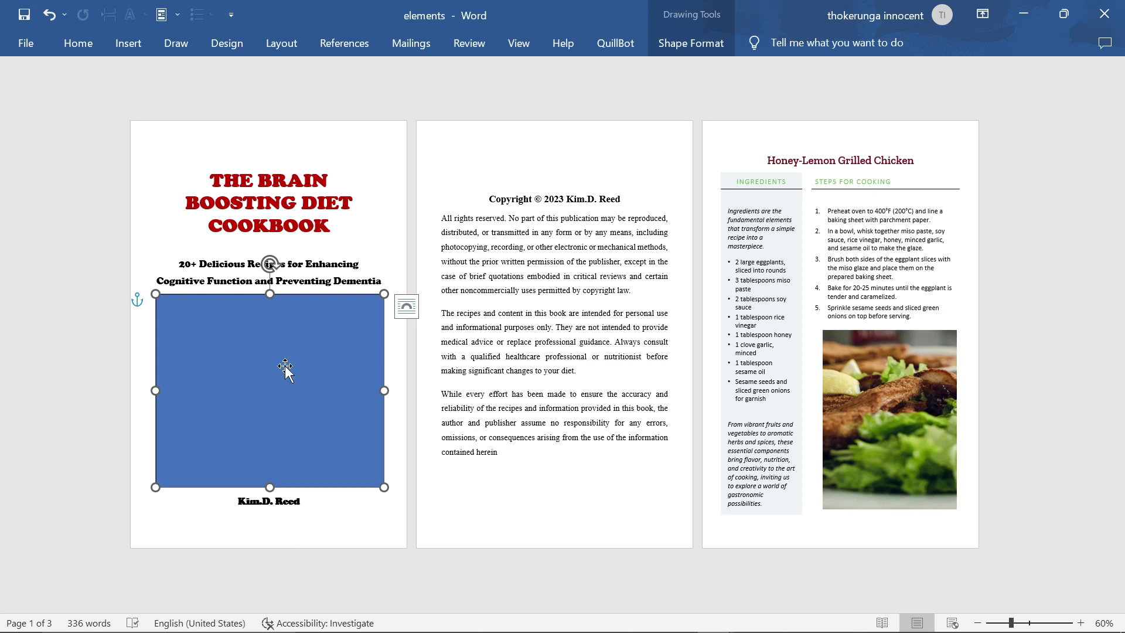
{"action": "left_click", "coordinate": [695, 45]}
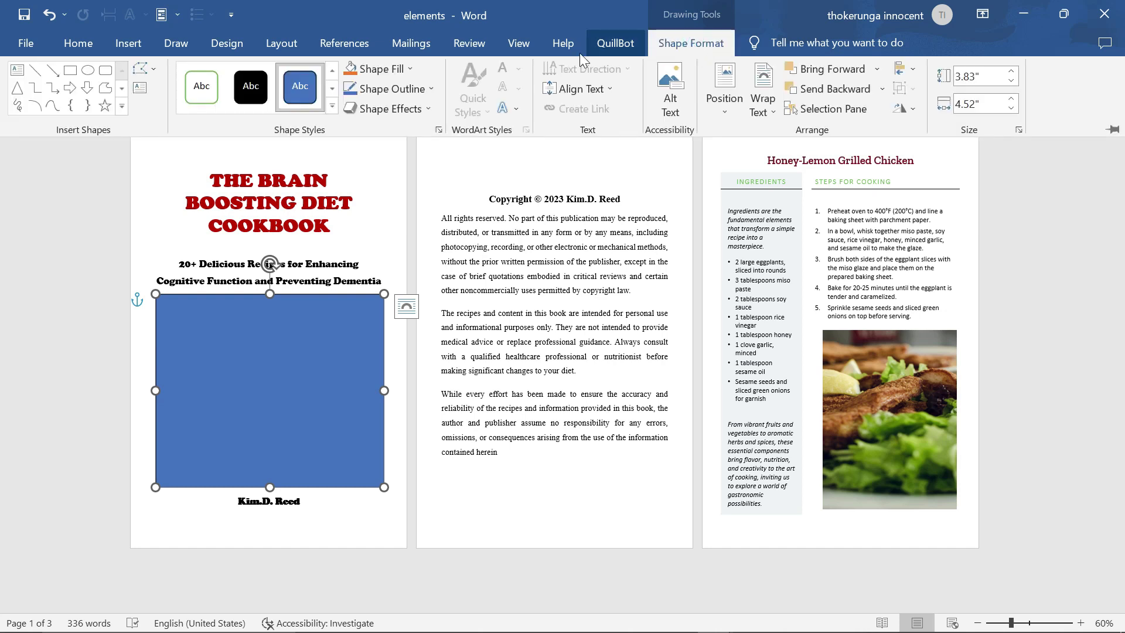
{"action": "left_click", "coordinate": [413, 68]}
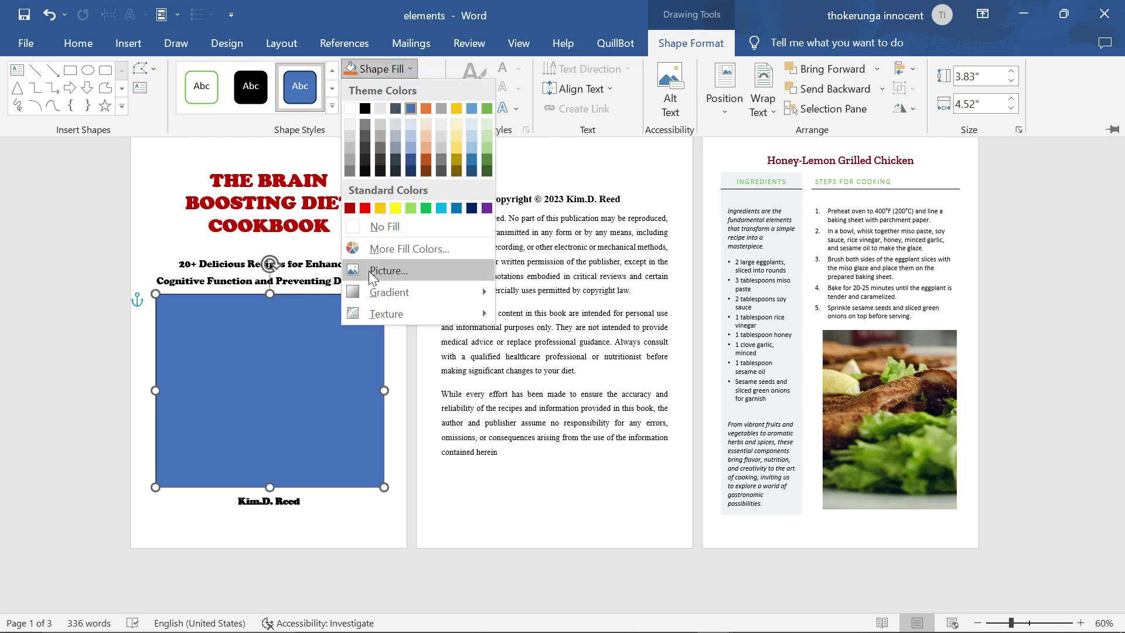
{"action": "left_click", "coordinate": [396, 267]}
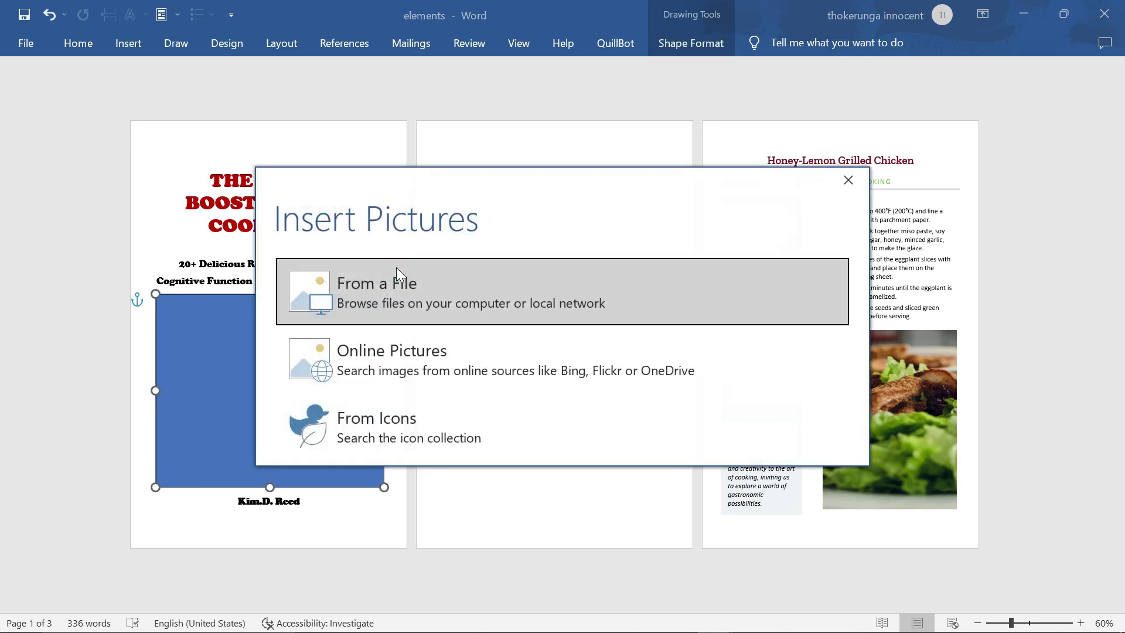
{"action": "left_click", "coordinate": [393, 292]}
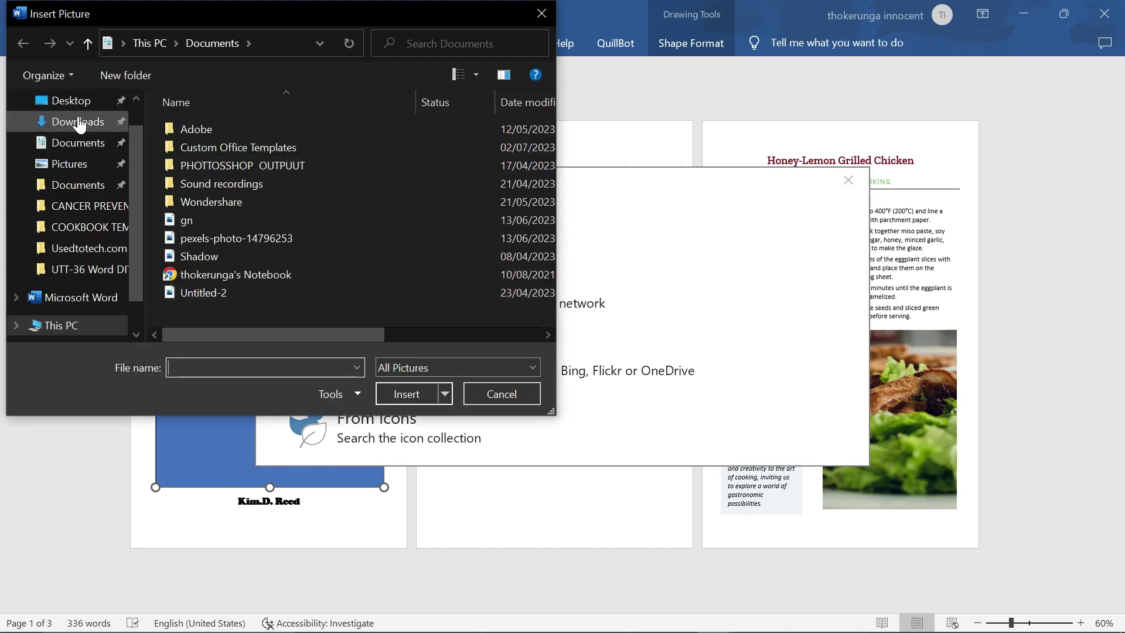
{"action": "left_click", "coordinate": [78, 122]}
{"action": "left_click_drag", "start_coordinate": [549, 111], "coordinate": [551, 133]}
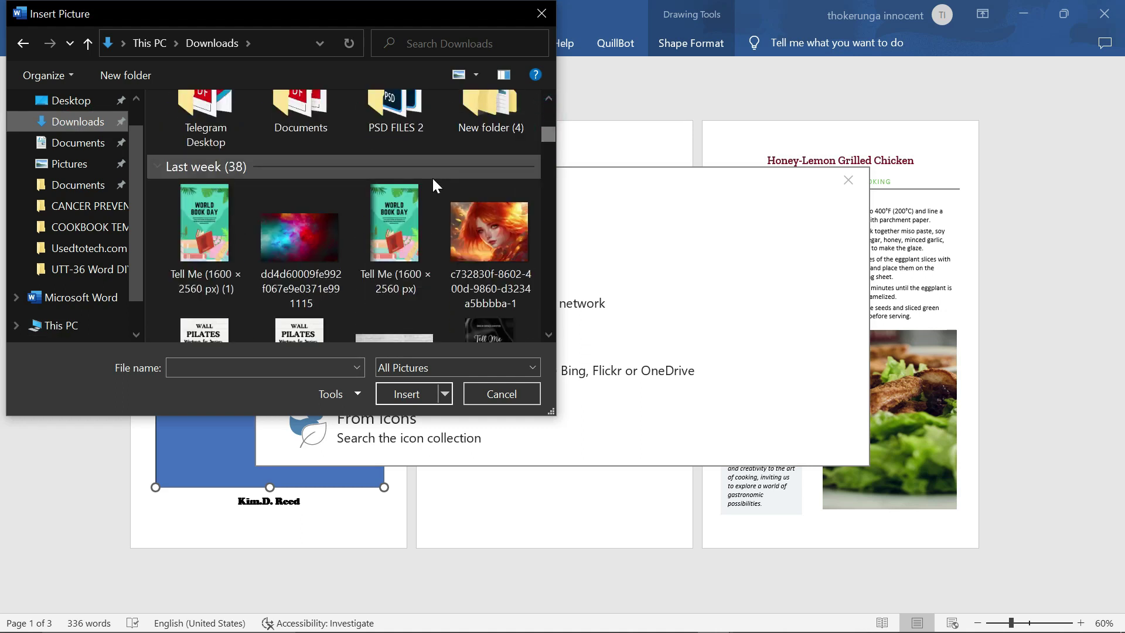
{"action": "scroll", "coordinate": [433, 179], "scroll_direction": "down", "scroll_amount": 5}
{"action": "scroll", "coordinate": [433, 180], "scroll_direction": "down", "scroll_amount": 5}
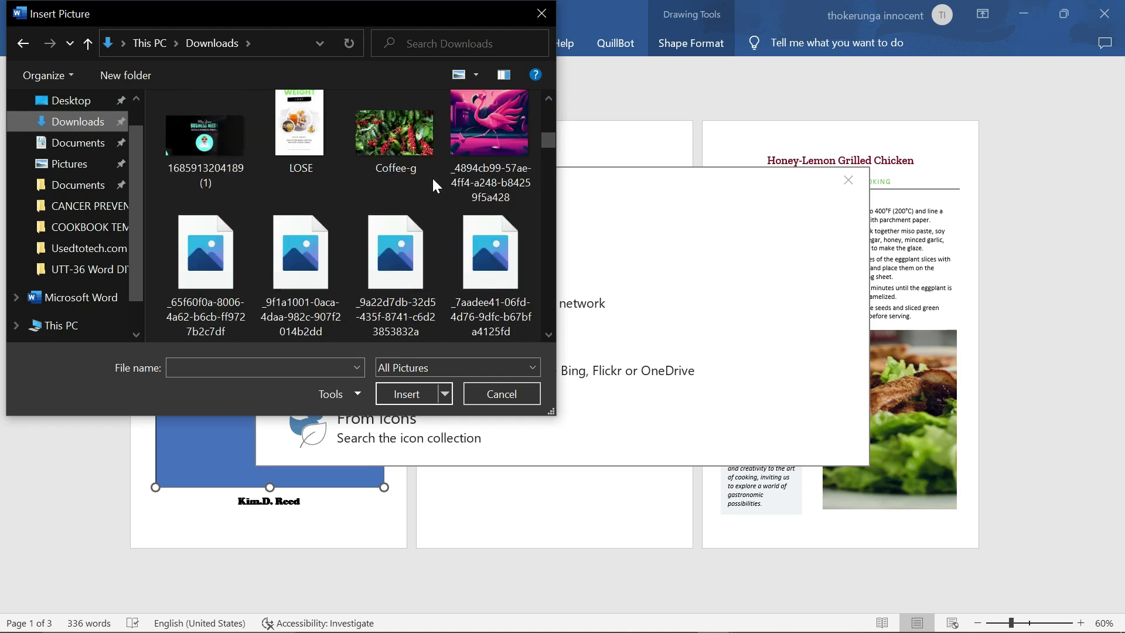
{"action": "scroll", "coordinate": [433, 178], "scroll_direction": "down", "scroll_amount": 8}
{"action": "scroll", "coordinate": [433, 178], "scroll_direction": "up", "scroll_amount": 15}
{"action": "scroll", "coordinate": [434, 183], "scroll_direction": "up", "scroll_amount": 8}
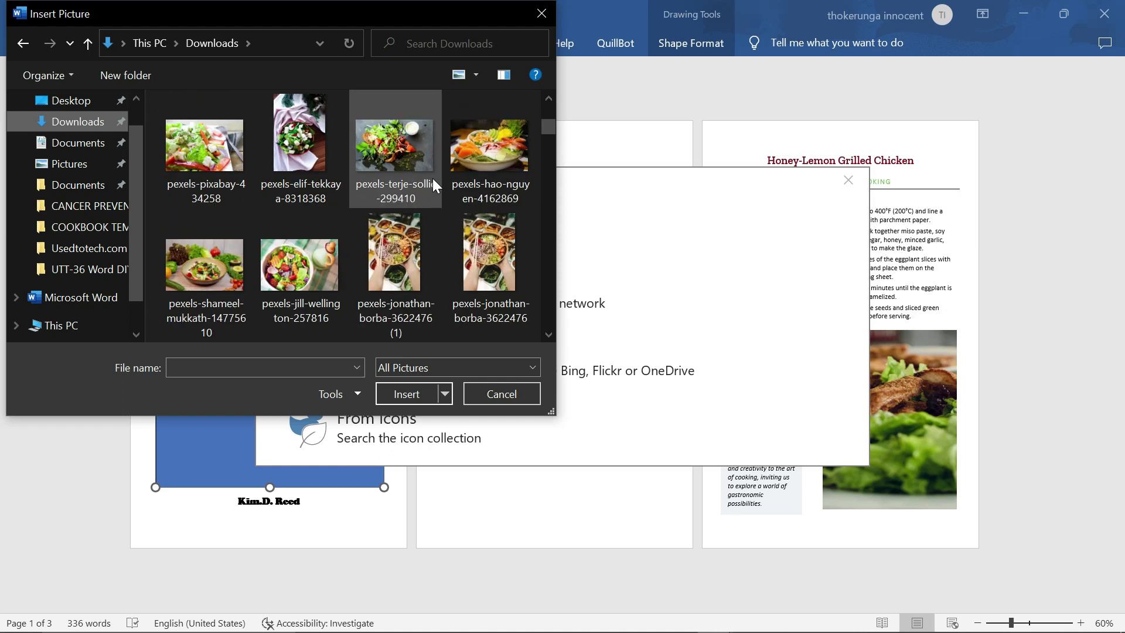
{"action": "left_click", "coordinate": [497, 144]}
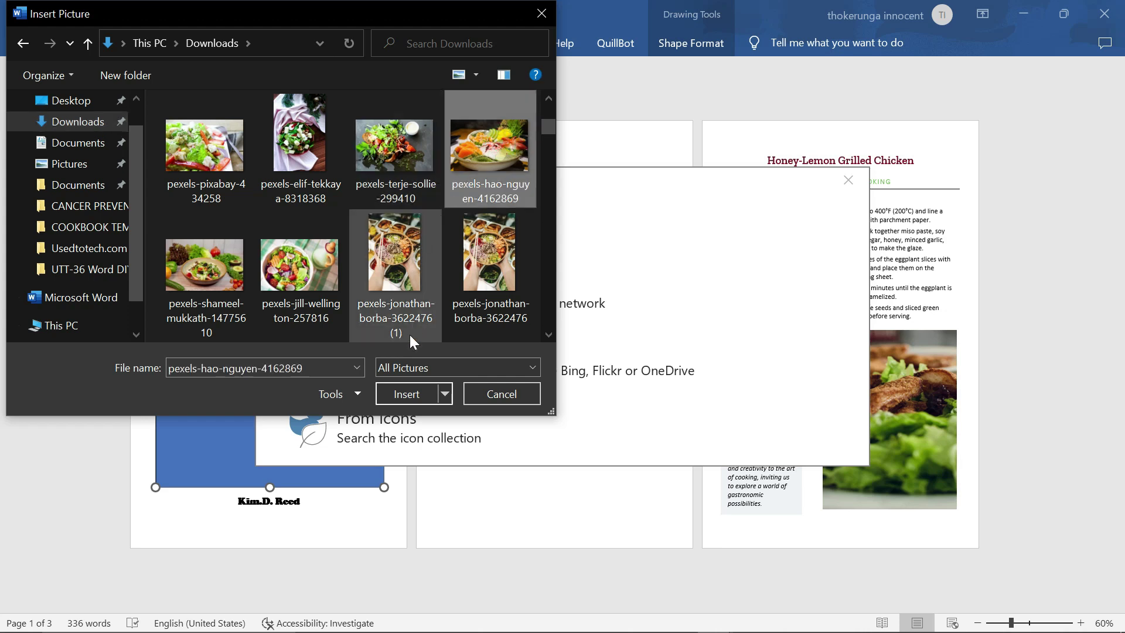
{"action": "left_click", "coordinate": [396, 394]}
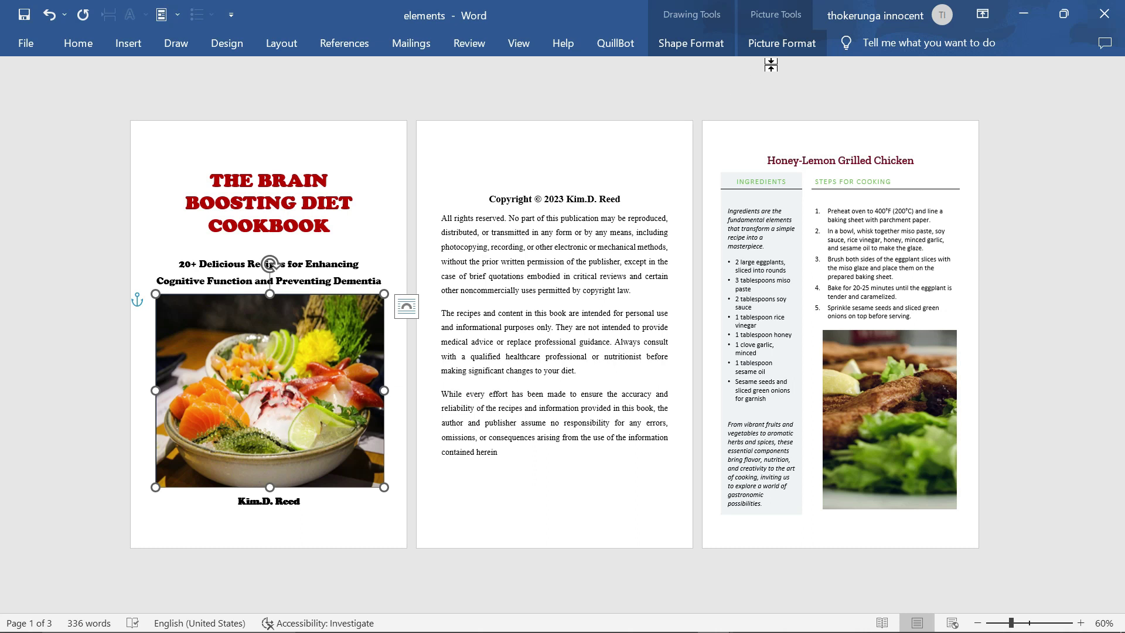
- Crop the food photo to fill its frame without distortion, enlarging and repositioning it so the bowl's contents cover the rectangle
{"action": "left_click", "coordinate": [777, 47]}
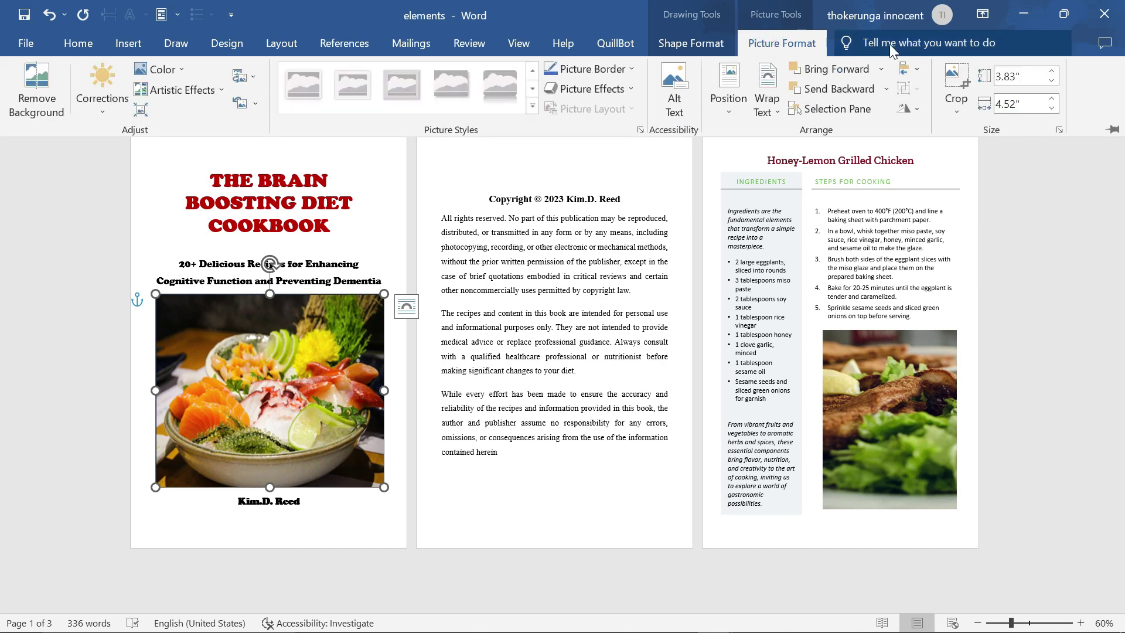
{"action": "left_click", "coordinate": [957, 105]}
{"action": "left_click", "coordinate": [973, 199]}
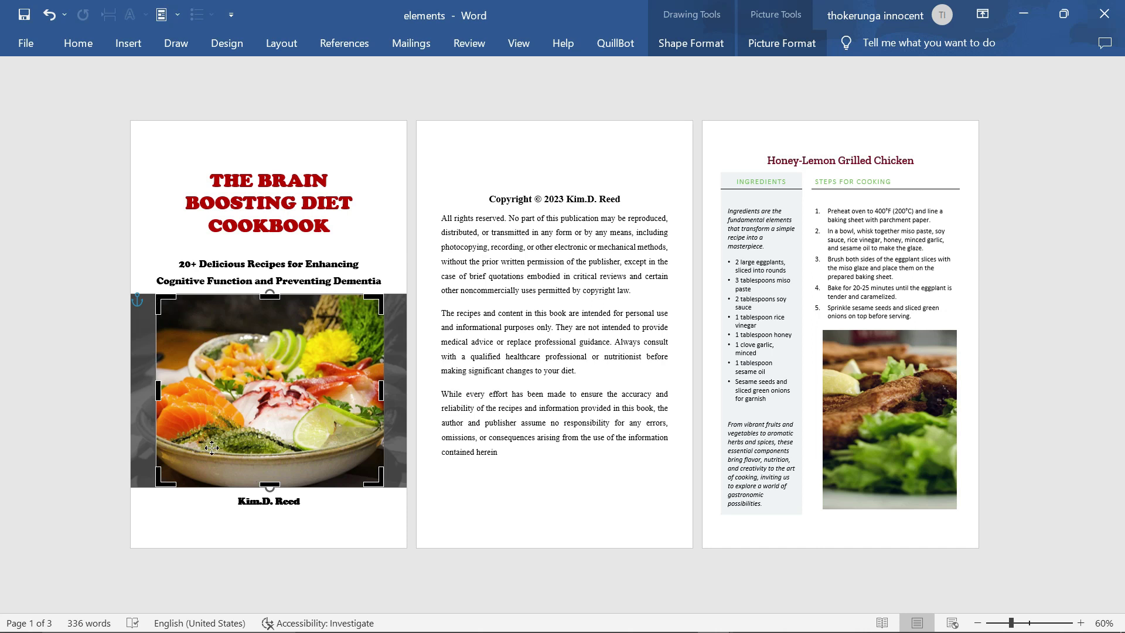
{"action": "left_click_drag", "start_coordinate": [207, 359], "coordinate": [228, 356]}
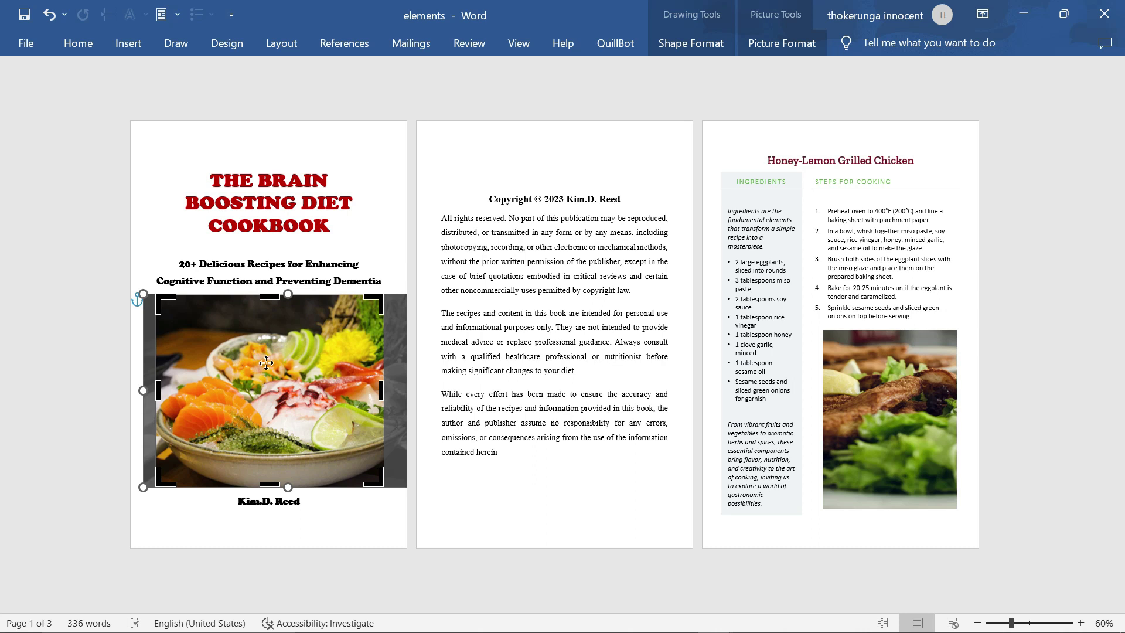
{"action": "left_click_drag", "start_coordinate": [142, 288], "coordinate": [14, 209]}
{"action": "left_click_drag", "start_coordinate": [228, 354], "coordinate": [285, 394]}
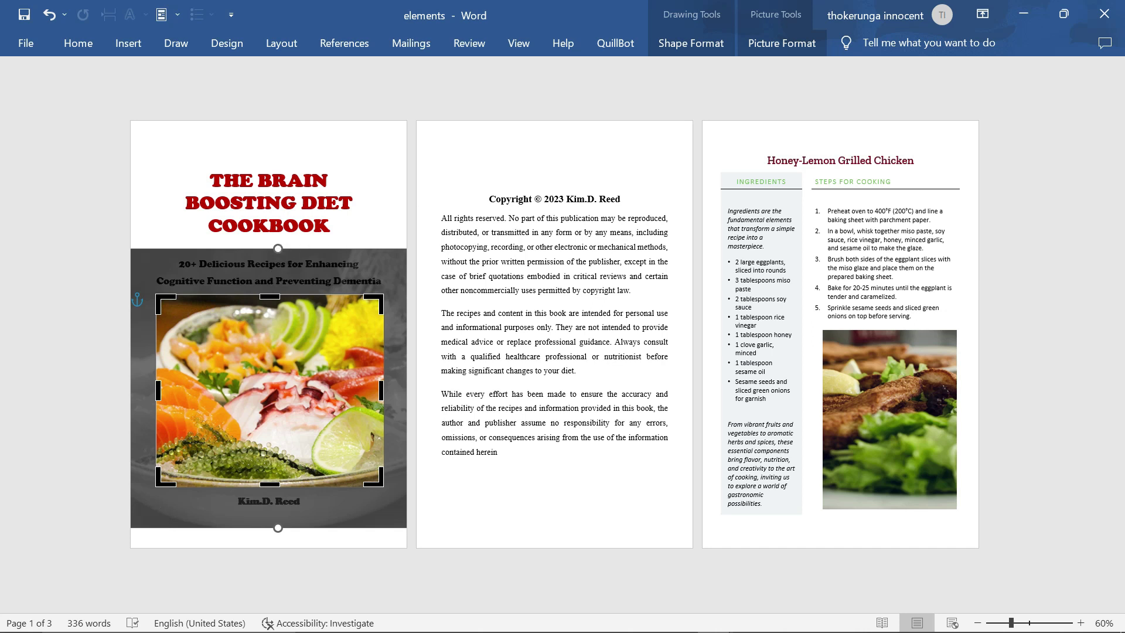
{"action": "left_click", "coordinate": [377, 188]}
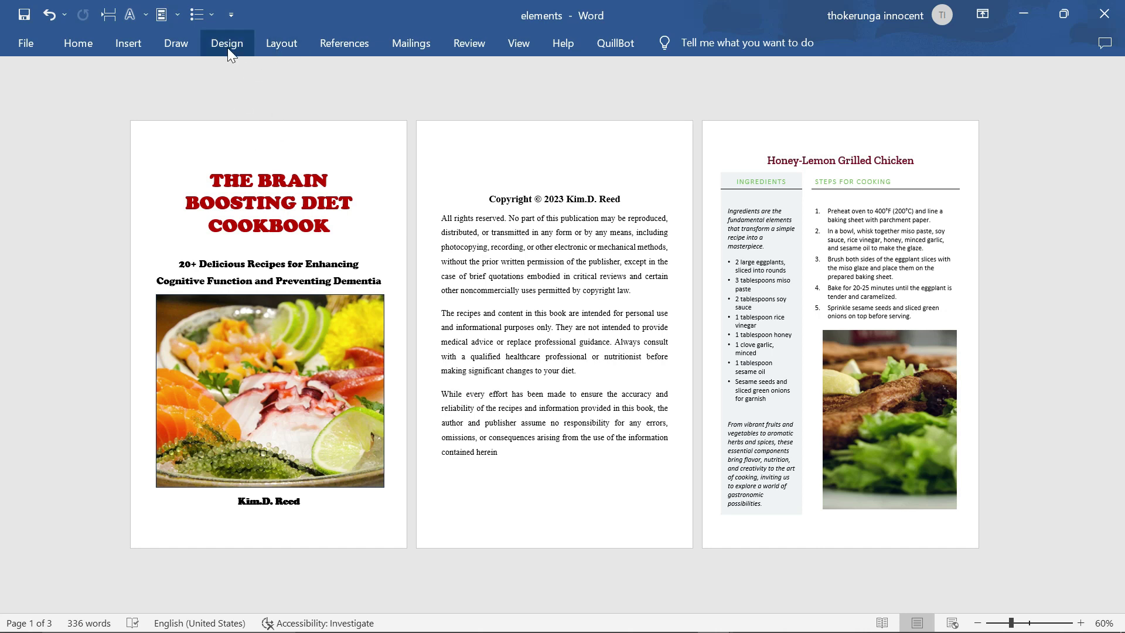
- Open the page border settings for the whole document through the custom margins' page setup
{"action": "left_click", "coordinate": [283, 45]}
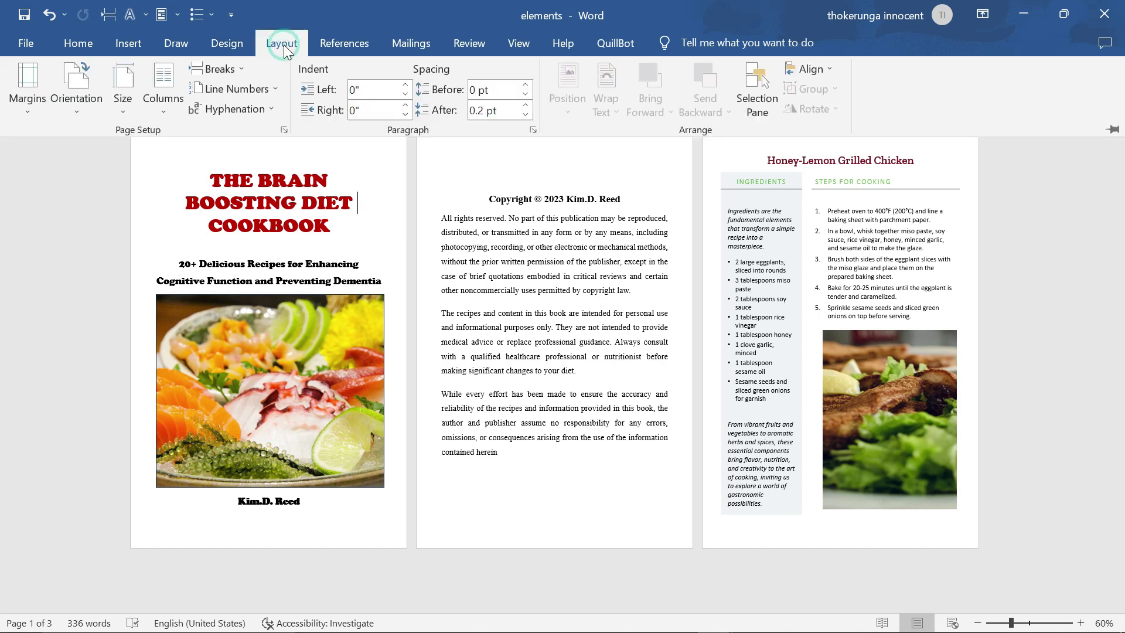
{"action": "left_click", "coordinate": [29, 110]}
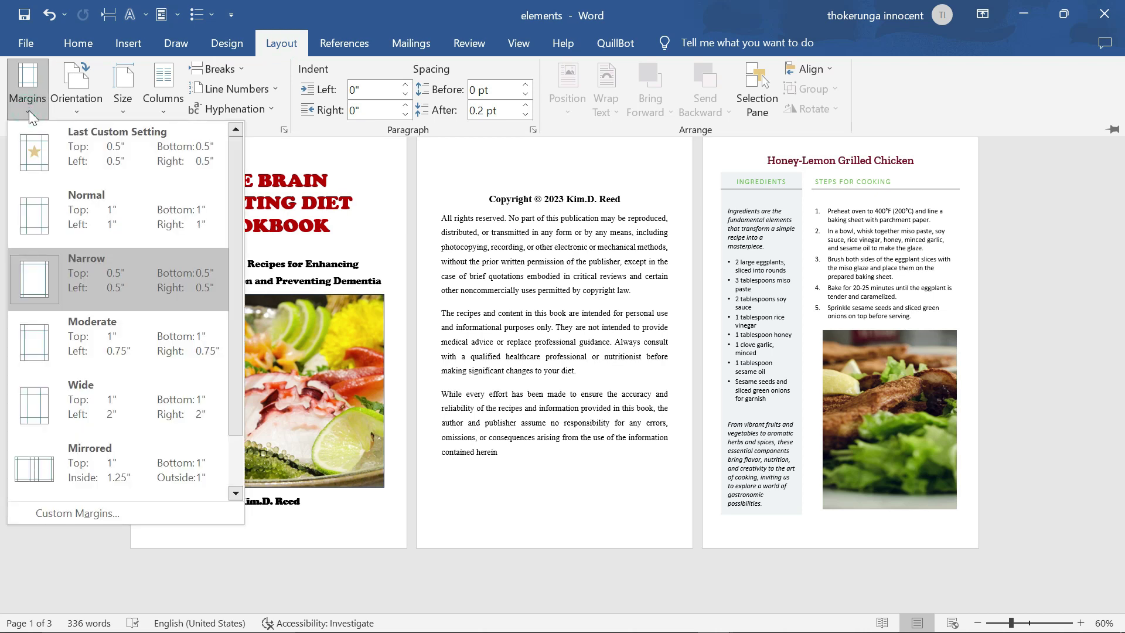
{"action": "left_click", "coordinate": [82, 512]}
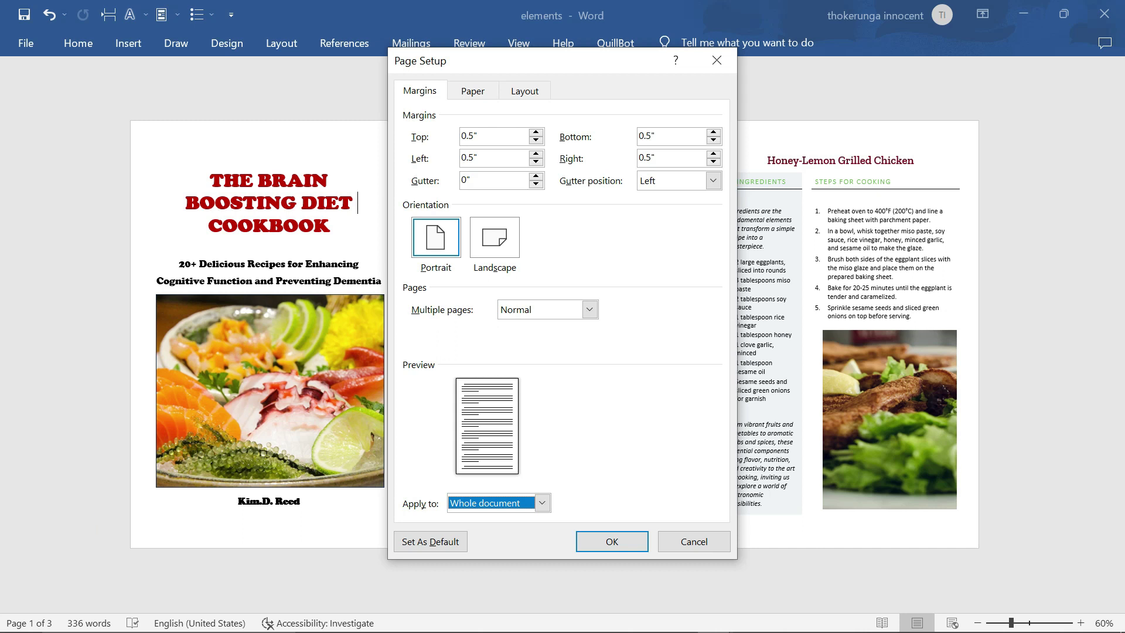
{"action": "left_click", "coordinate": [525, 92]}
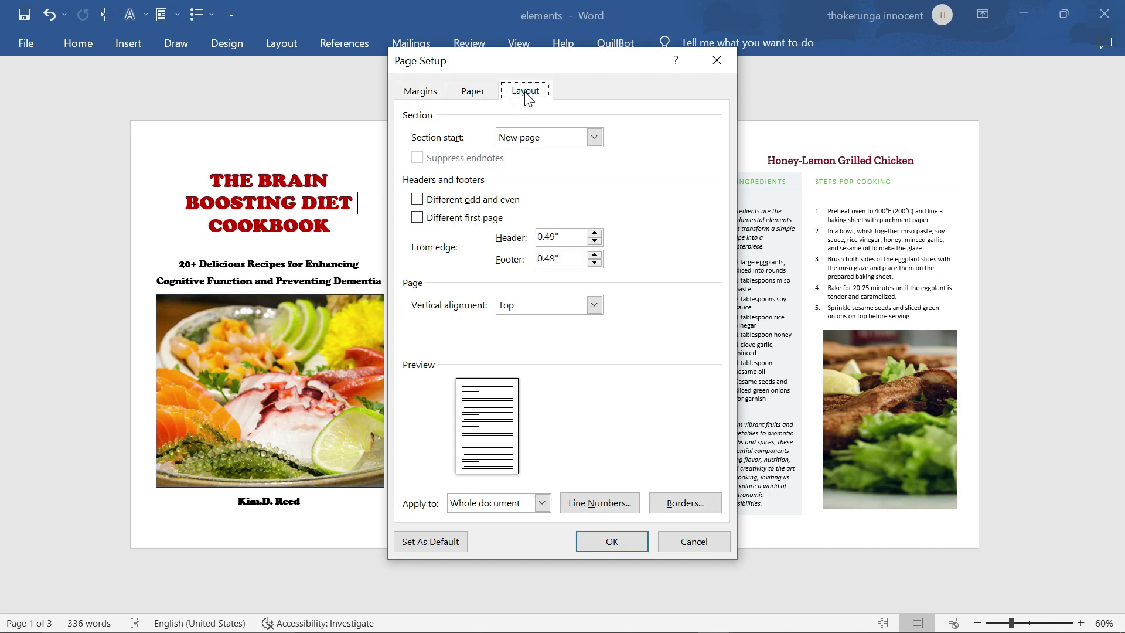
{"action": "left_click", "coordinate": [684, 503]}
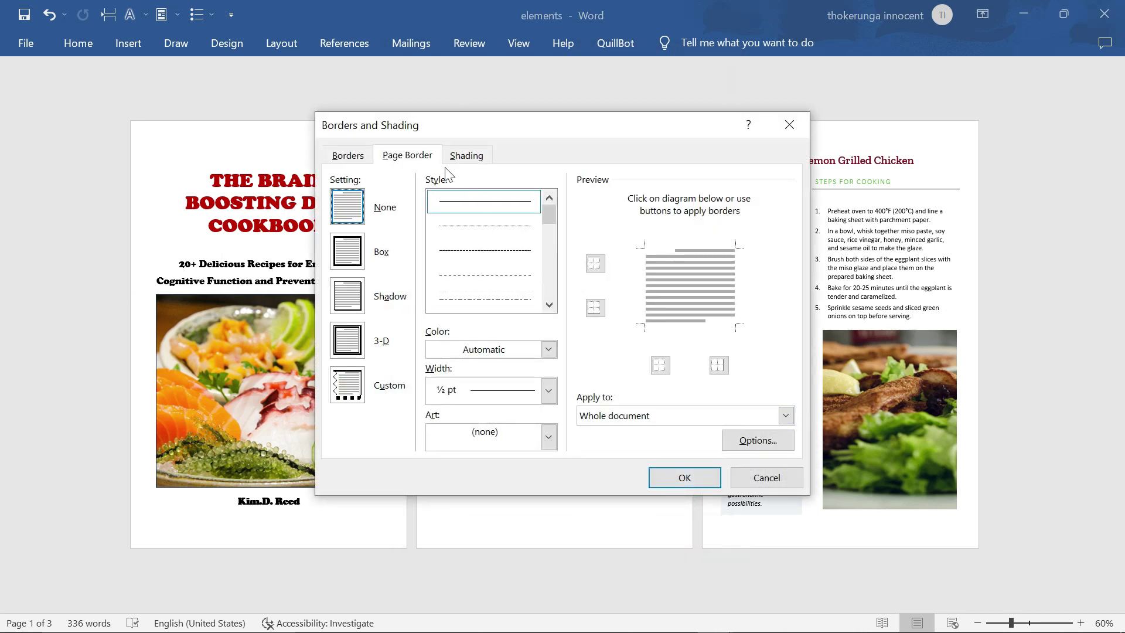
{"action": "left_click", "coordinate": [402, 156]}
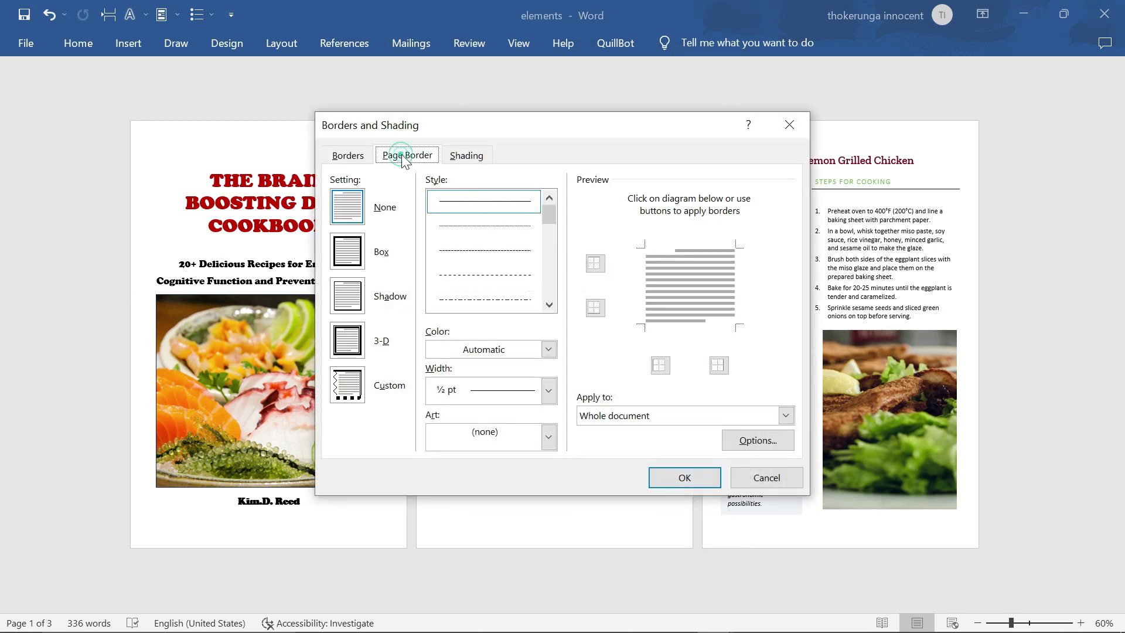
- Choose a black 3 pt thick-and-thin double-line style for the box page border, trying out thinner line styles before it
{"action": "left_click", "coordinate": [550, 208]}
{"action": "left_click", "coordinate": [502, 201]}
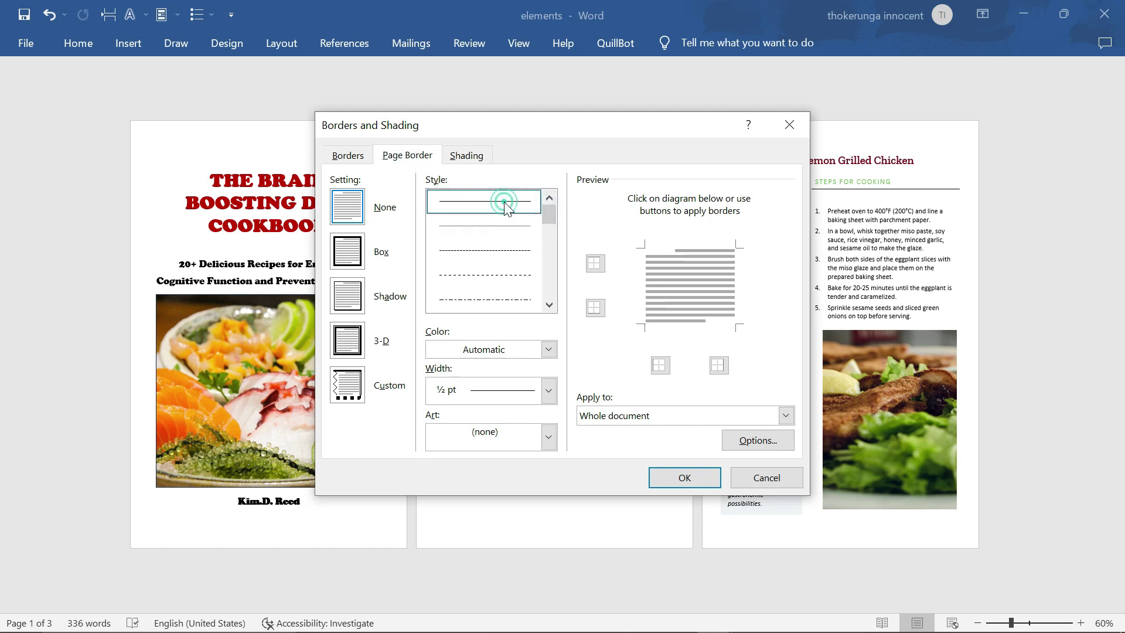
{"action": "left_click", "coordinate": [486, 227]}
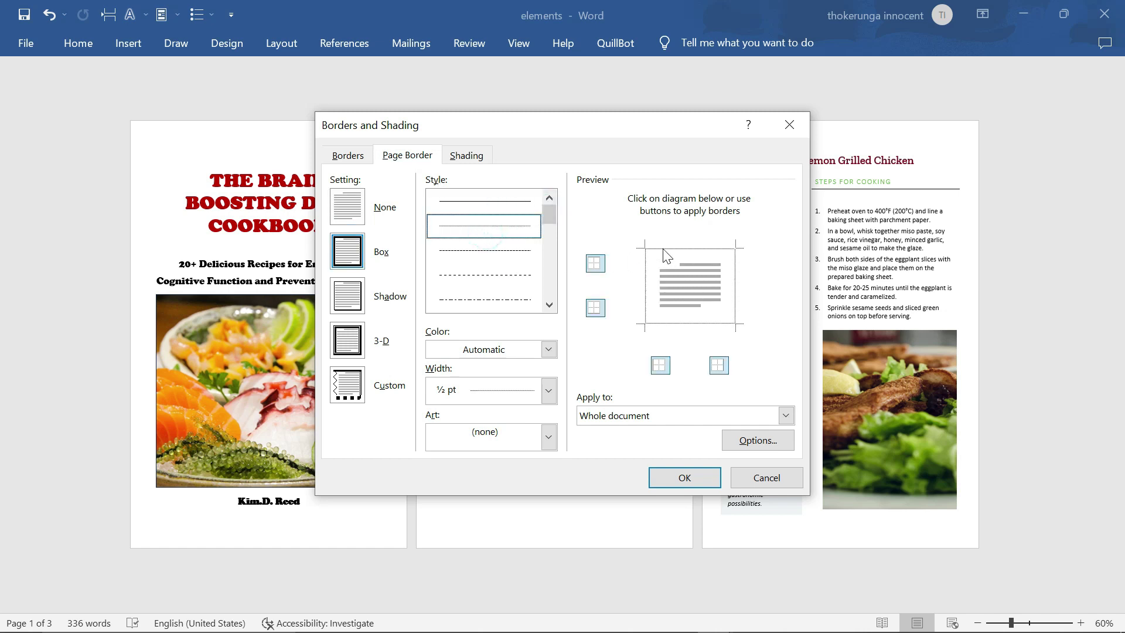
{"action": "left_click", "coordinate": [495, 250]}
{"action": "left_click_drag", "start_coordinate": [552, 222], "coordinate": [550, 245]}
{"action": "left_click", "coordinate": [504, 227]}
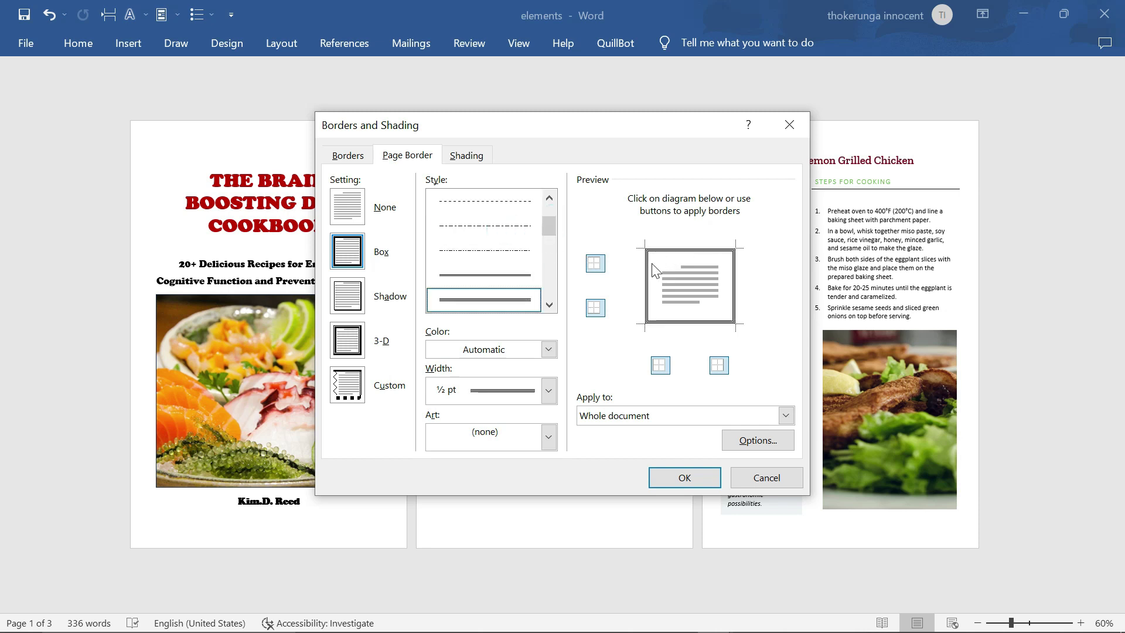
{"action": "left_click_drag", "start_coordinate": [548, 229], "coordinate": [551, 253]}
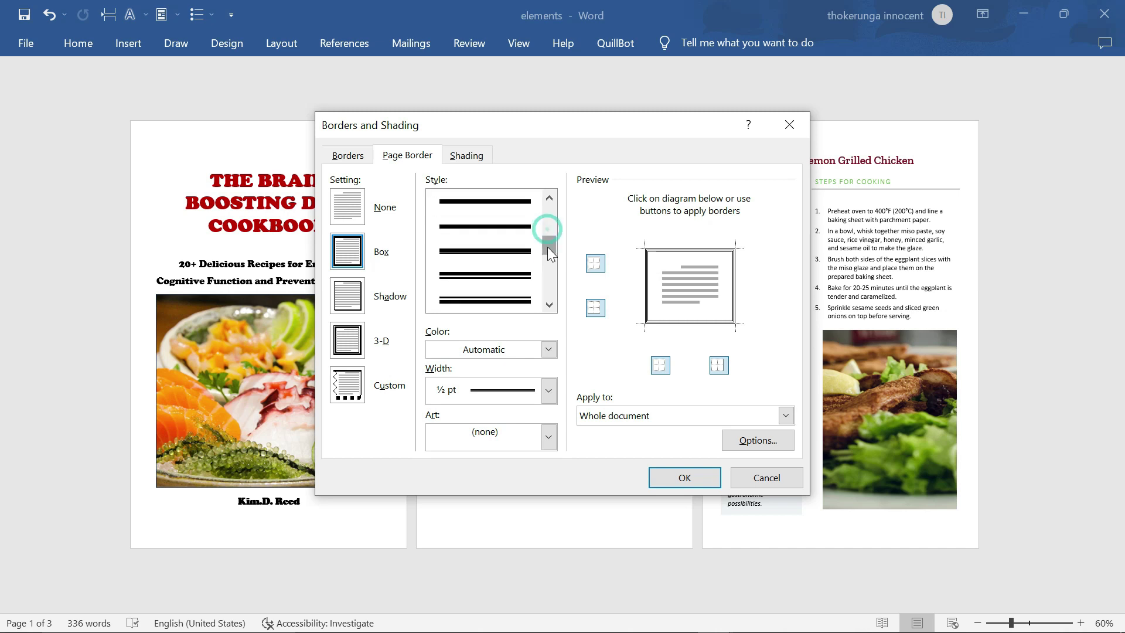
{"action": "left_click", "coordinate": [496, 202]}
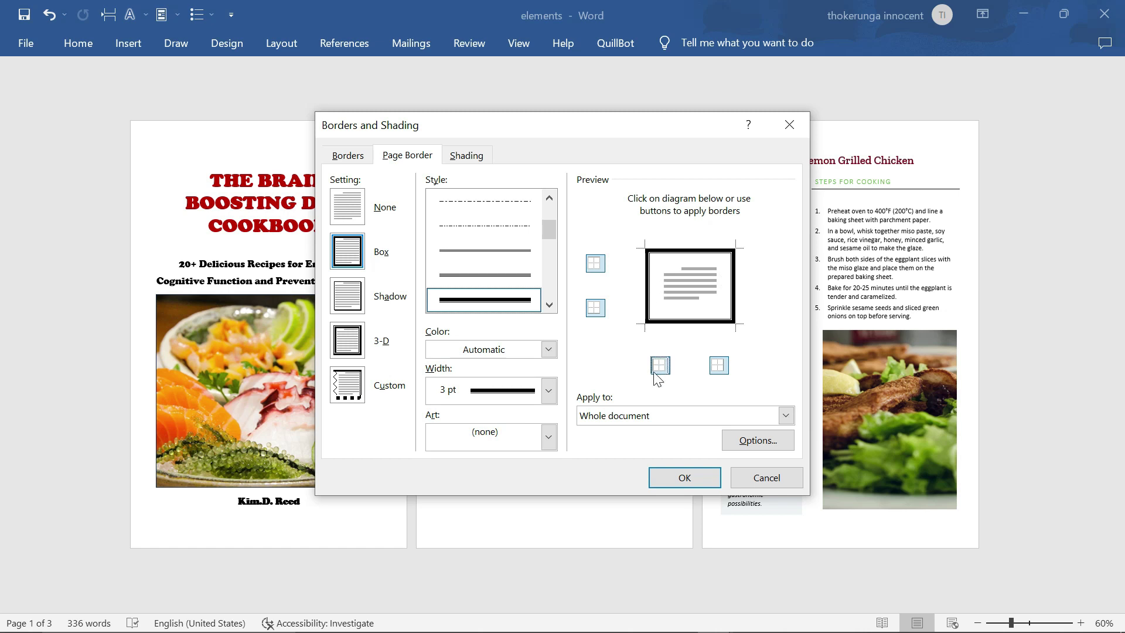
- Limit the page border to the first page of this section only and apply it to the cover
{"action": "left_click", "coordinate": [786, 415]}
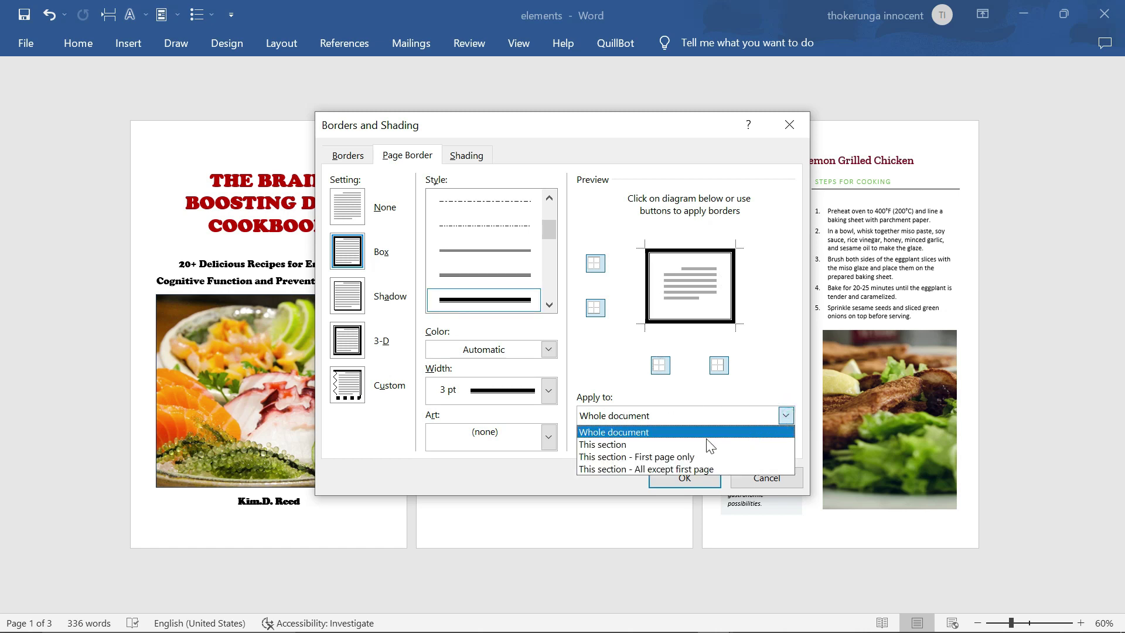
{"action": "left_click", "coordinate": [669, 456]}
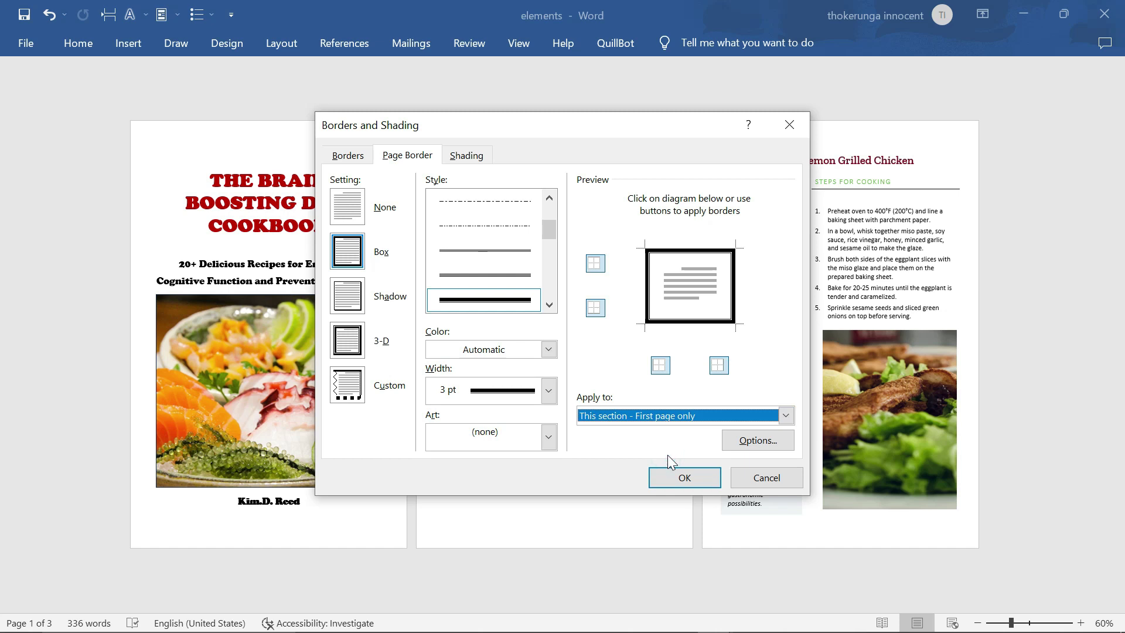
{"action": "left_click", "coordinate": [674, 477]}
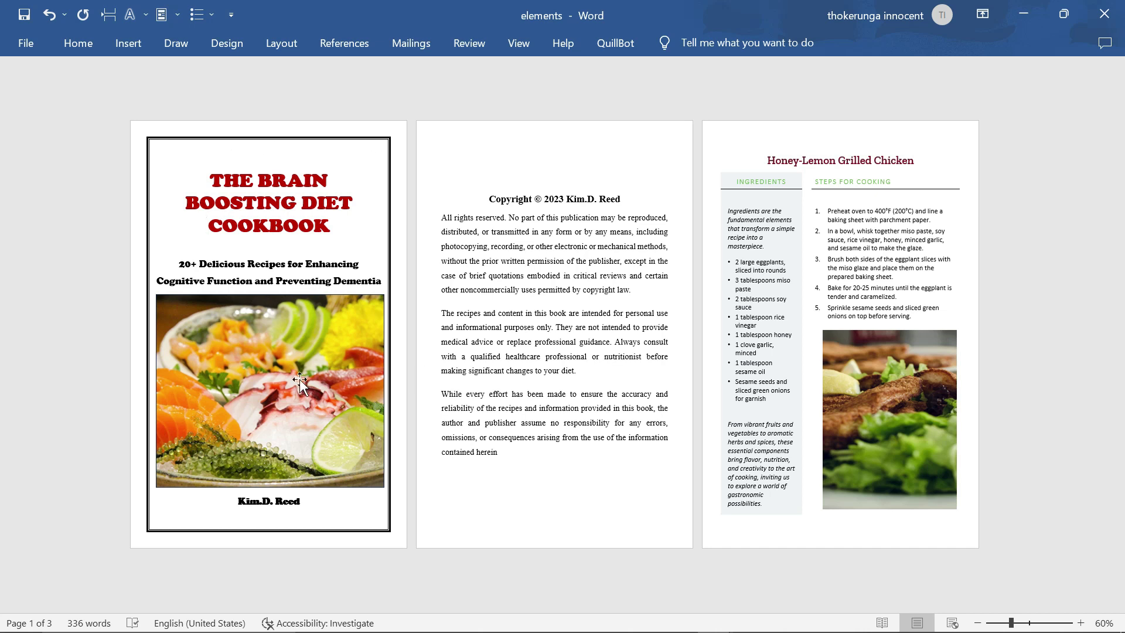
- Shrink the cover's food photo slightly and center it inside the page border, between the subtitle and the author's name
{"action": "left_click", "coordinate": [278, 368]}
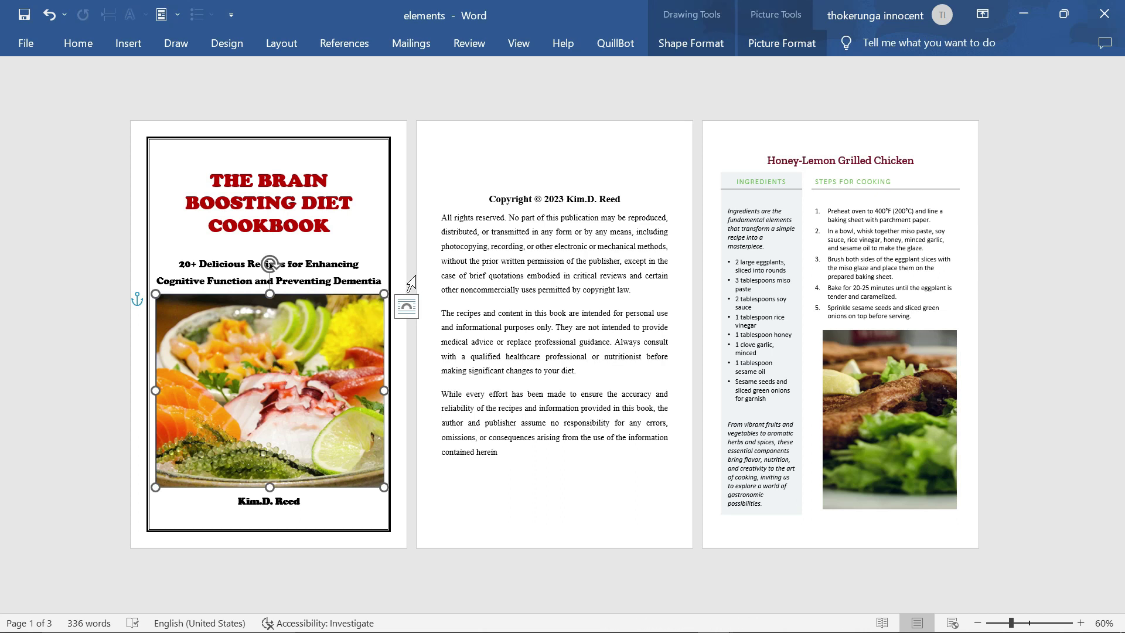
{"action": "mouse_move", "coordinate": [384, 294]}
{"action": "left_mouse_down"}
{"action": "mouse_move", "coordinate": [363, 305]}
{"action": "mouse_move", "coordinate": [376, 307]}
{"action": "left_mouse_up"}
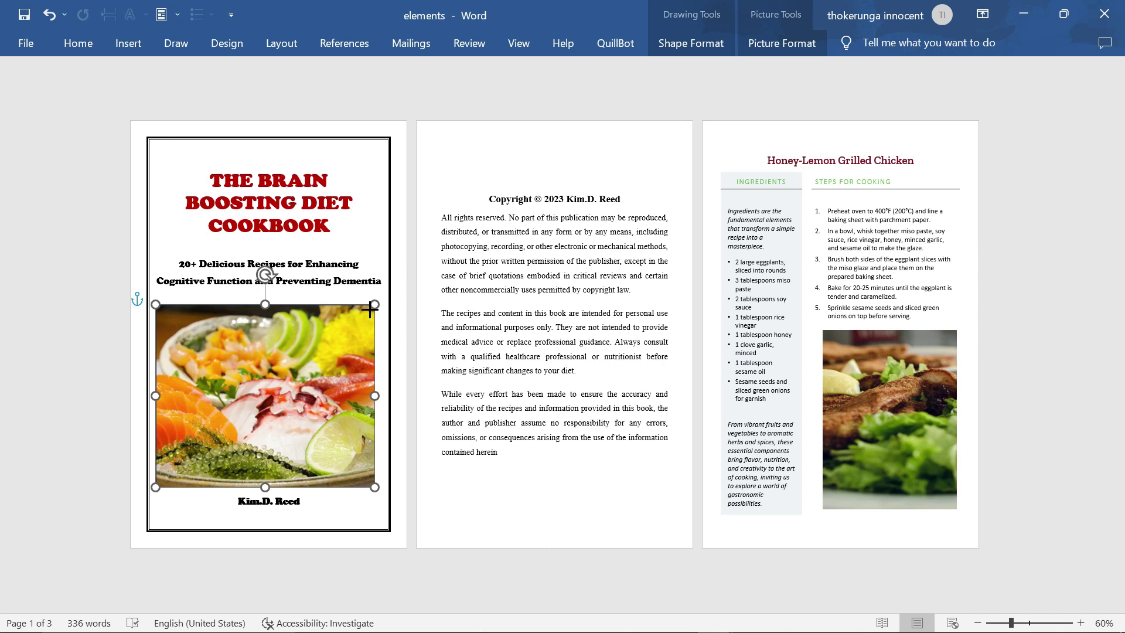
{"action": "left_click_drag", "start_coordinate": [332, 395], "coordinate": [336, 388]}
{"action": "left_click", "coordinate": [364, 507]}
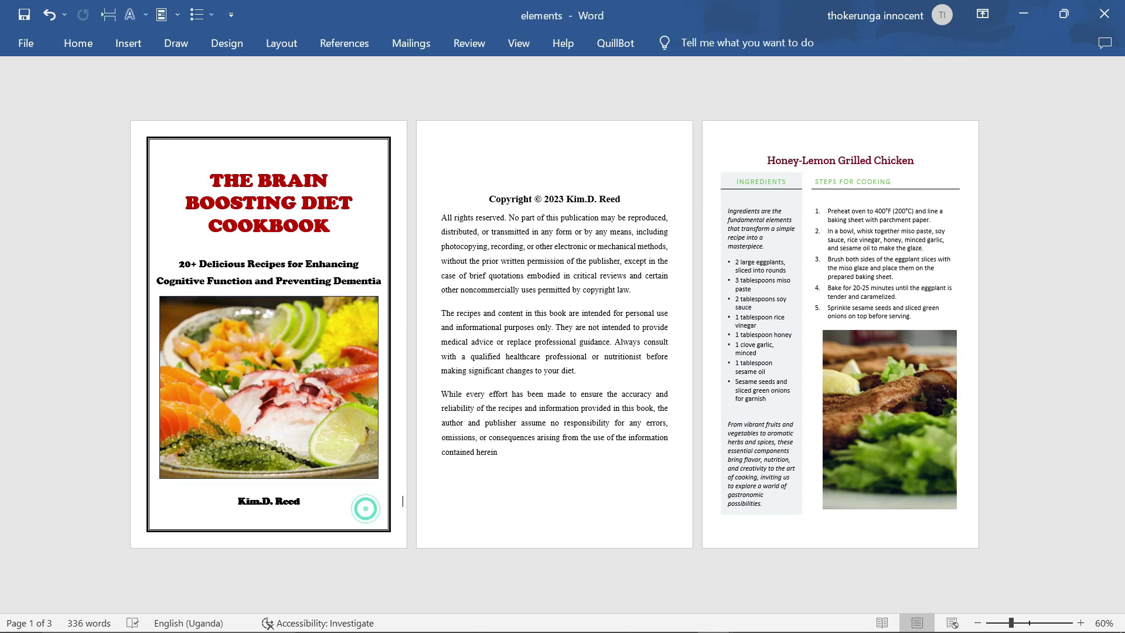